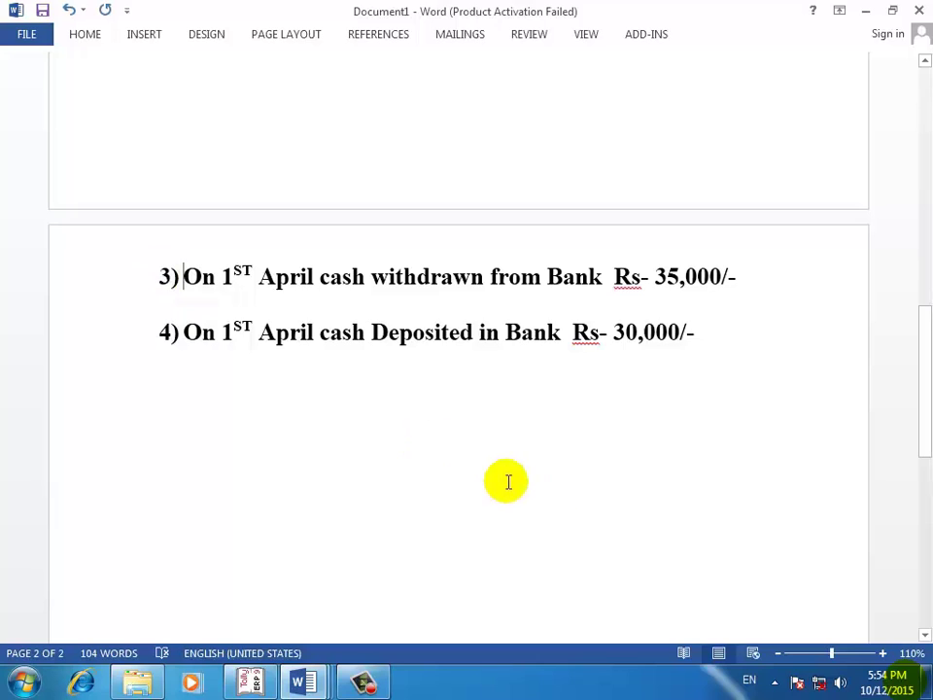
# Step: Add a line reading "Contra" below transaction 4, leaving an empty line between them
pyautogui.click(709, 340)
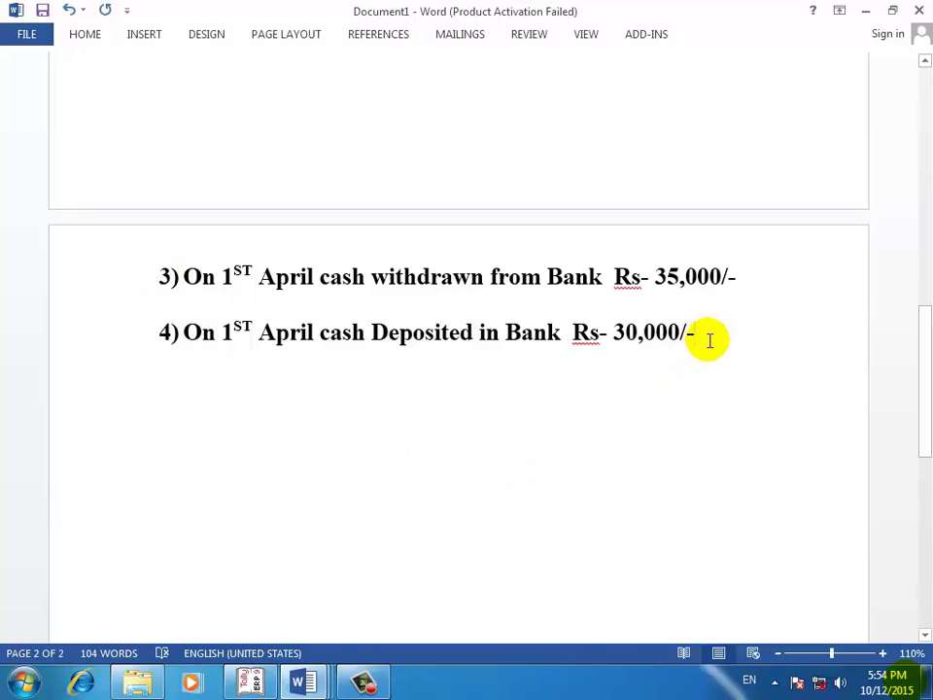
pyautogui.press('Return')
pyautogui.press('Return')
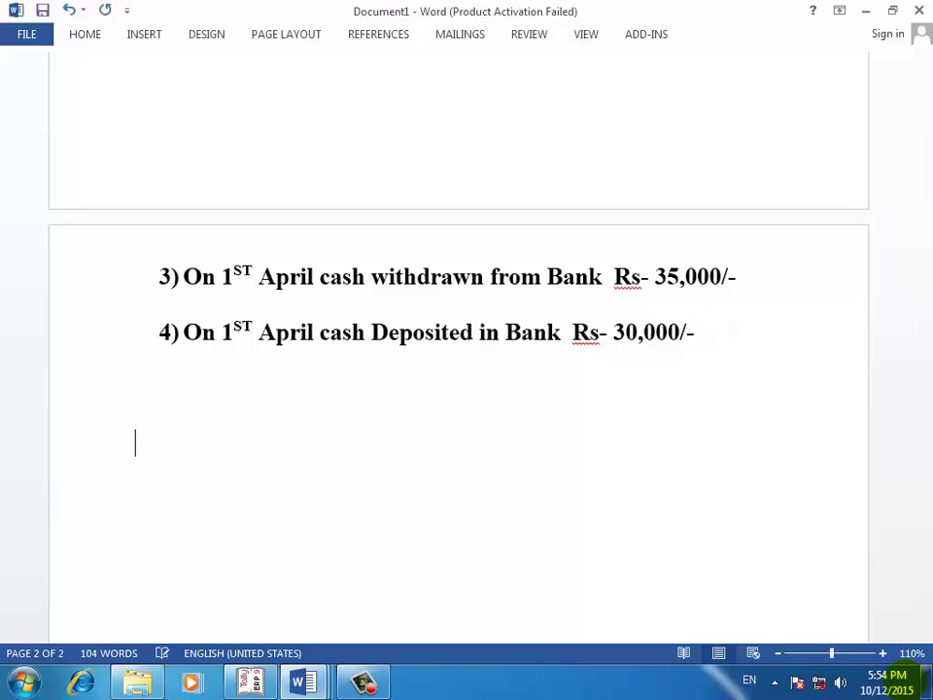
pyautogui.write('contra')
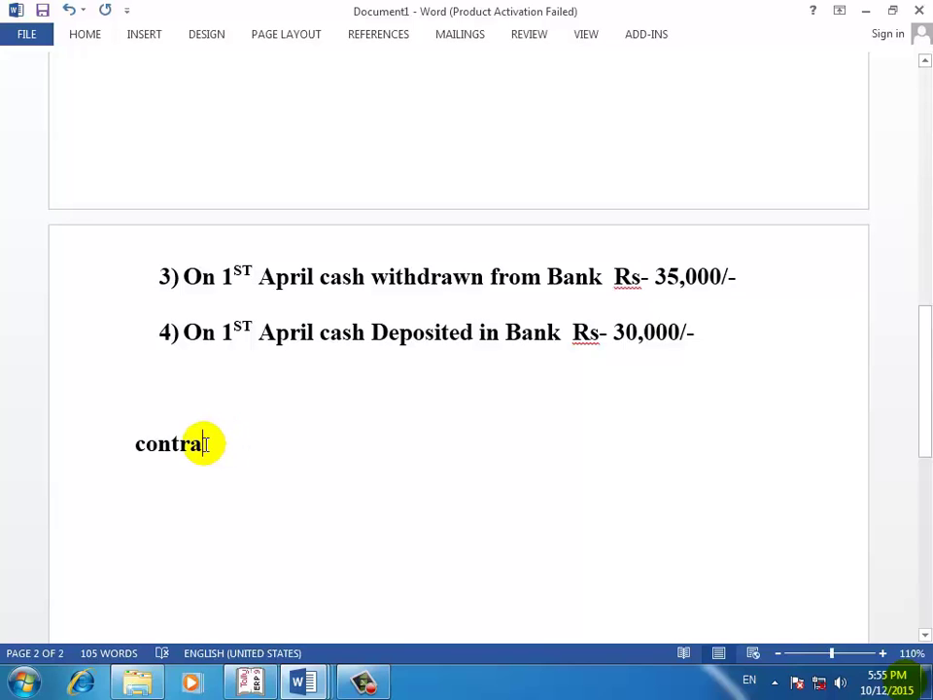
pyautogui.press('Return')
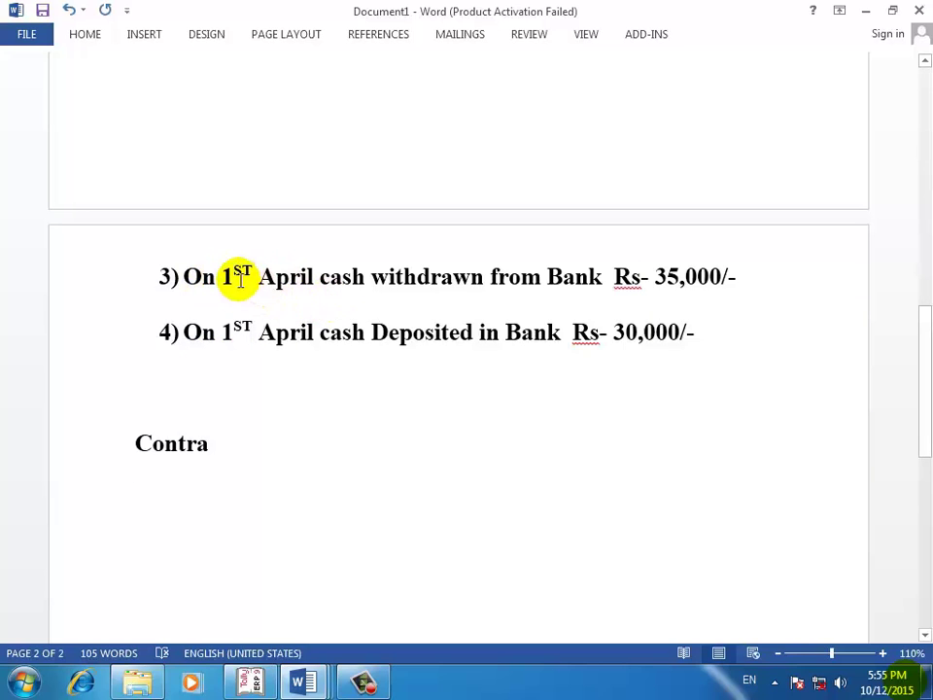
# Step: Examine transaction 3, marking its cash withdrawal wording, the bank and the Rs- 35,000/- amount in turn
pyautogui.moveTo(320, 276); pyautogui.dragTo(608, 285)
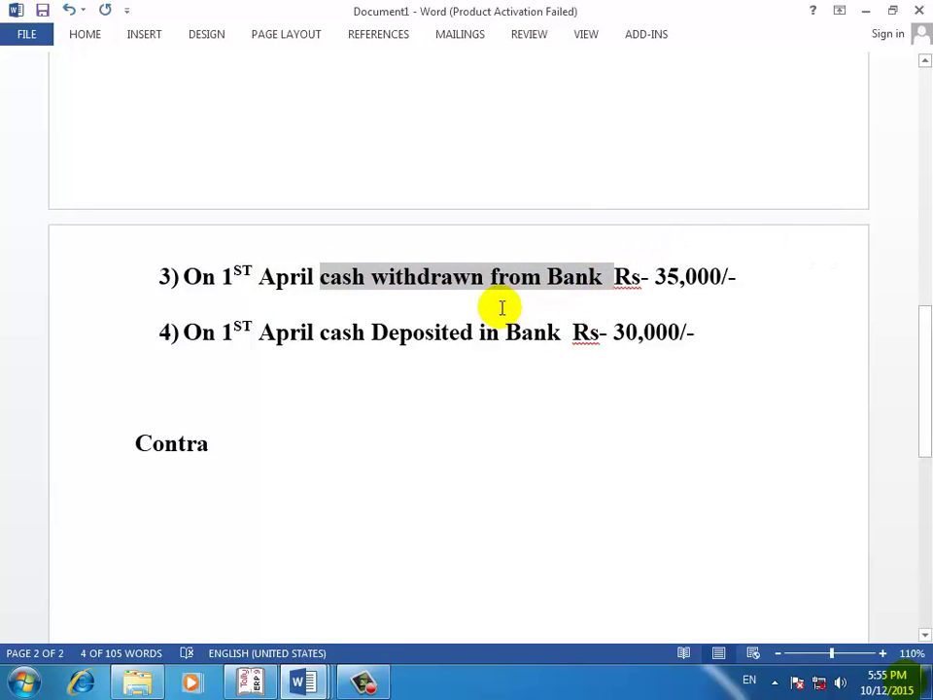
pyautogui.click(499, 278)
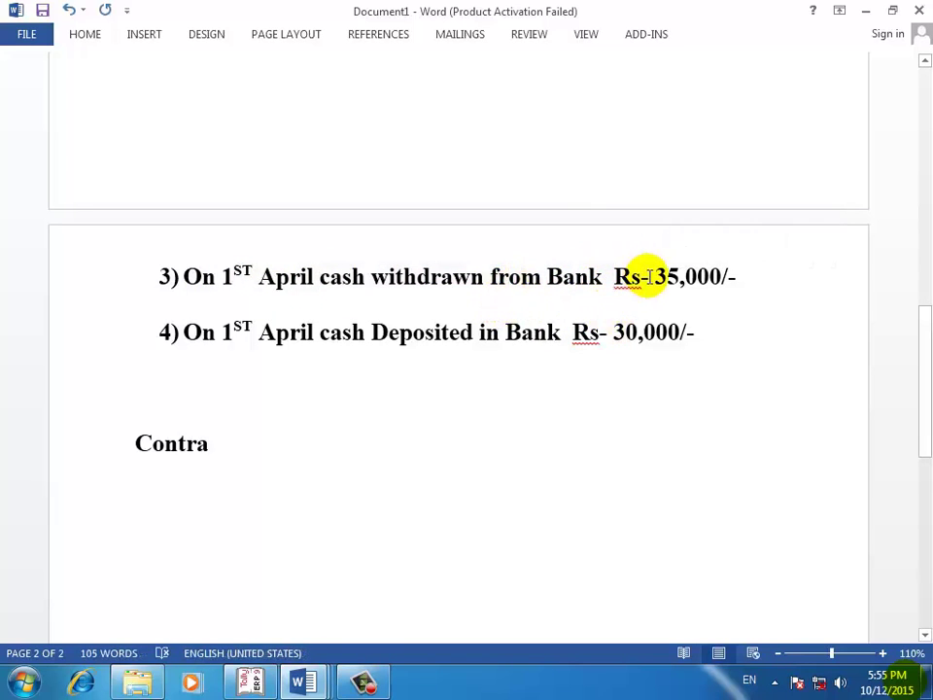
pyautogui.moveTo(653, 277); pyautogui.dragTo(733, 286)
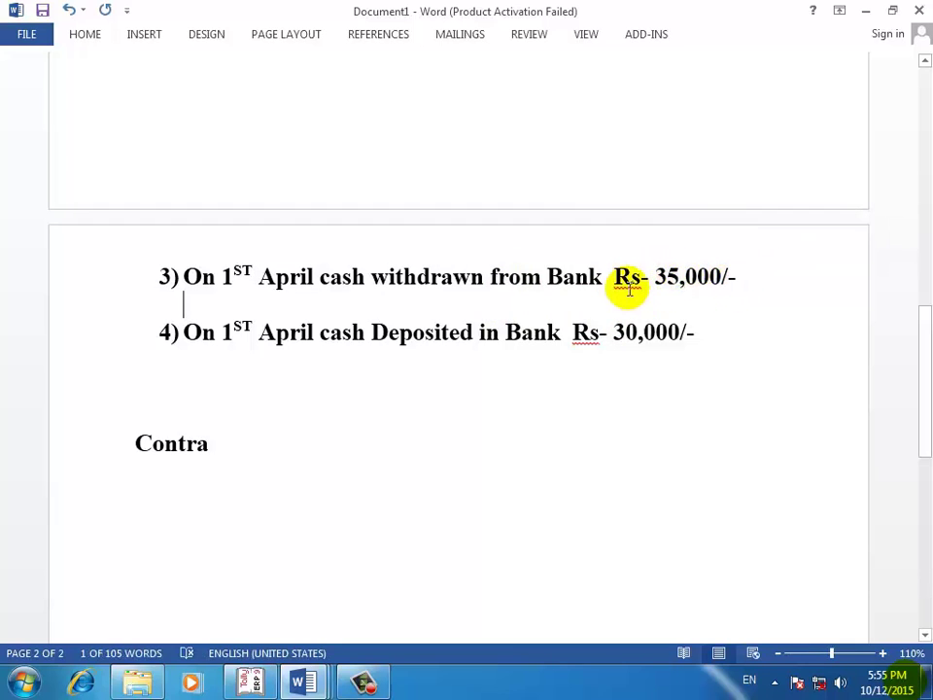
pyautogui.moveTo(547, 277); pyautogui.dragTo(735, 288)
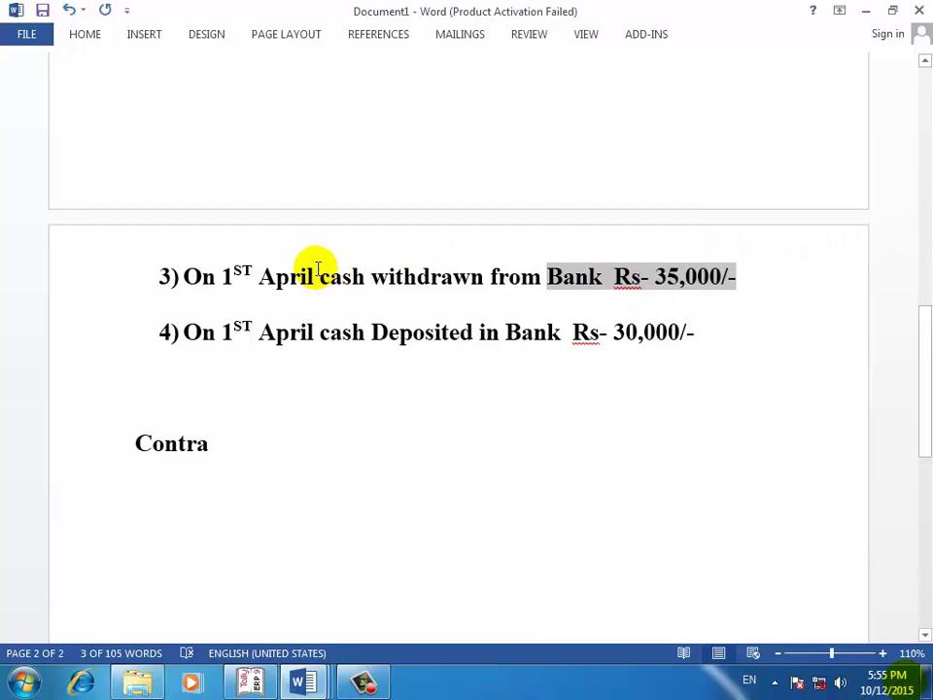
pyautogui.click(320, 276)
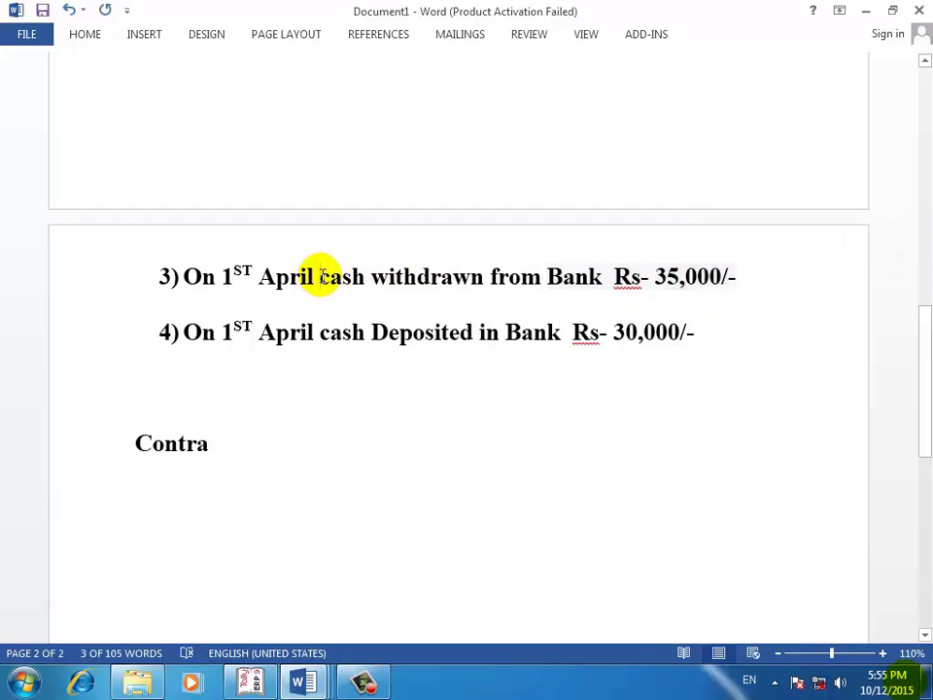
pyautogui.moveTo(320, 276); pyautogui.dragTo(363, 278)
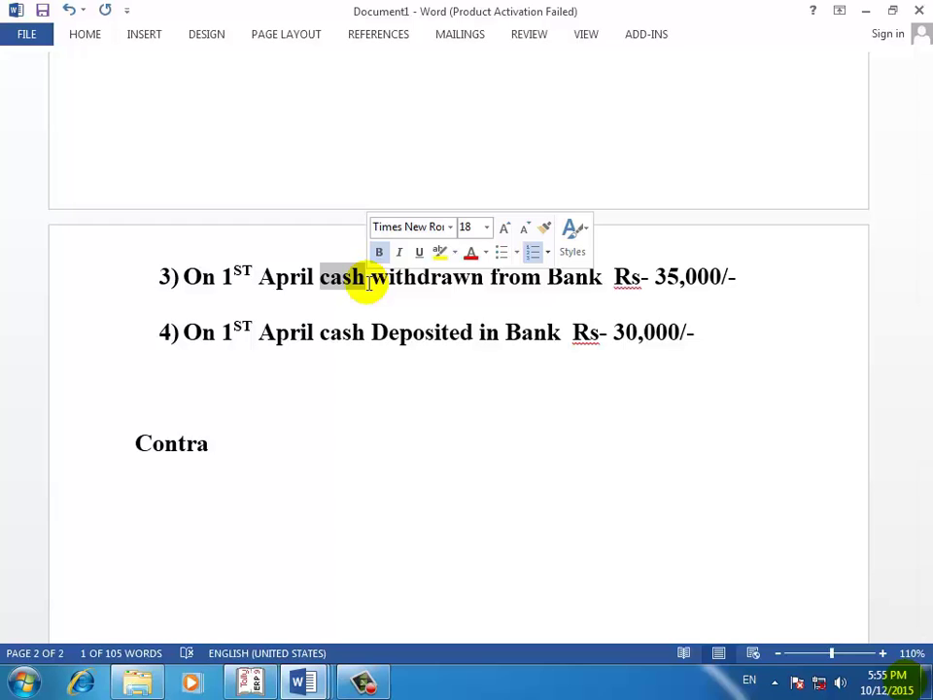
pyautogui.click(664, 276)
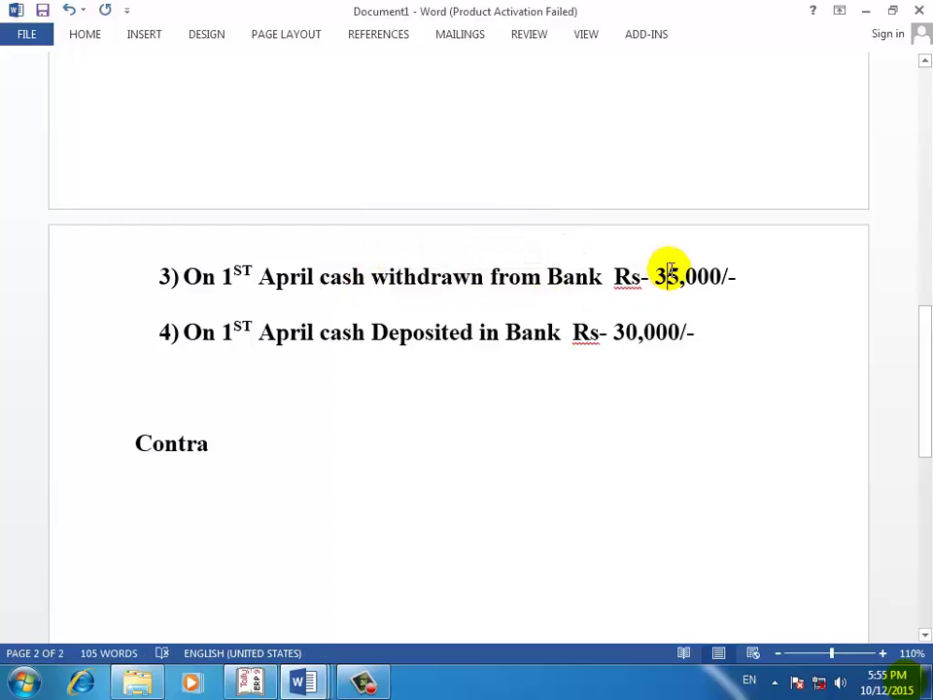
pyautogui.moveTo(650, 279)
pyautogui.mouseDown()
pyautogui.moveTo(754, 274)
pyautogui.moveTo(638, 282)
pyautogui.mouseUp()
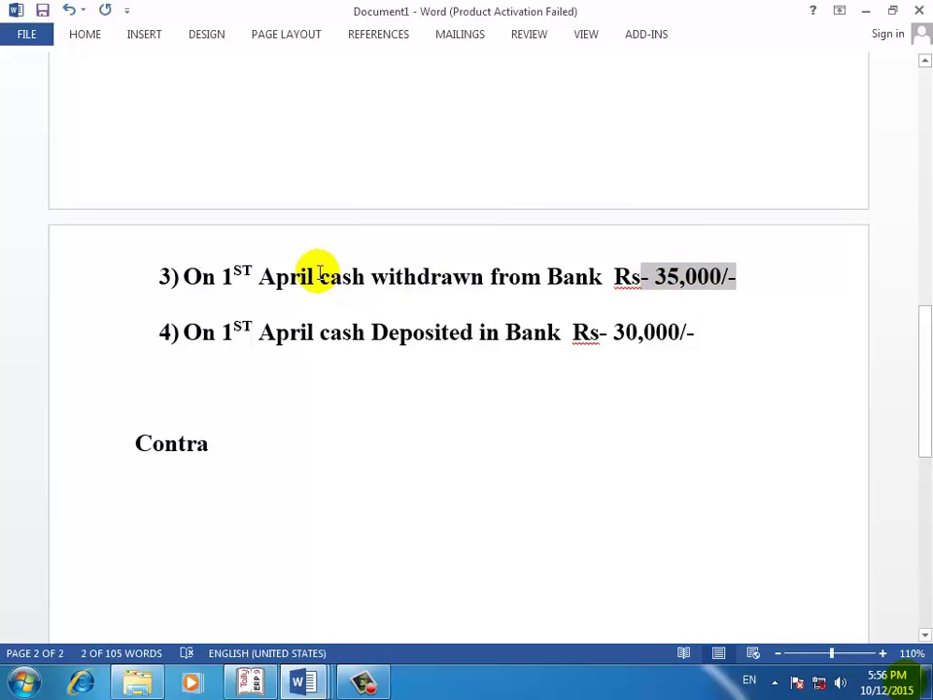
pyautogui.doubleClick(350, 278)
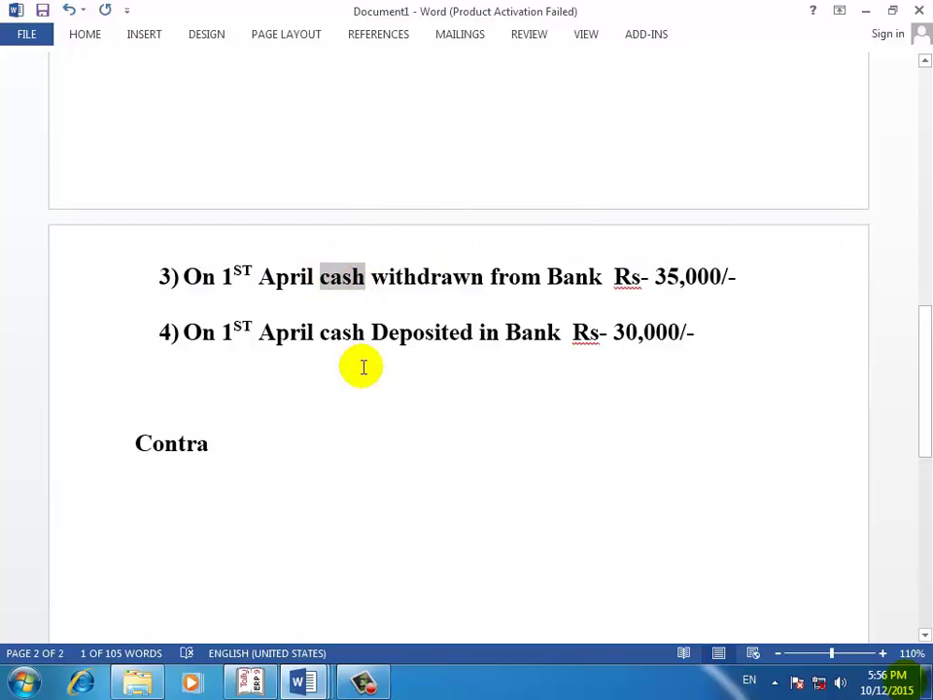
# Step: Examine transaction 4, marking the Rs- 30,000/- amount, the bank part and the word "cash" in turn
pyautogui.click(413, 336)
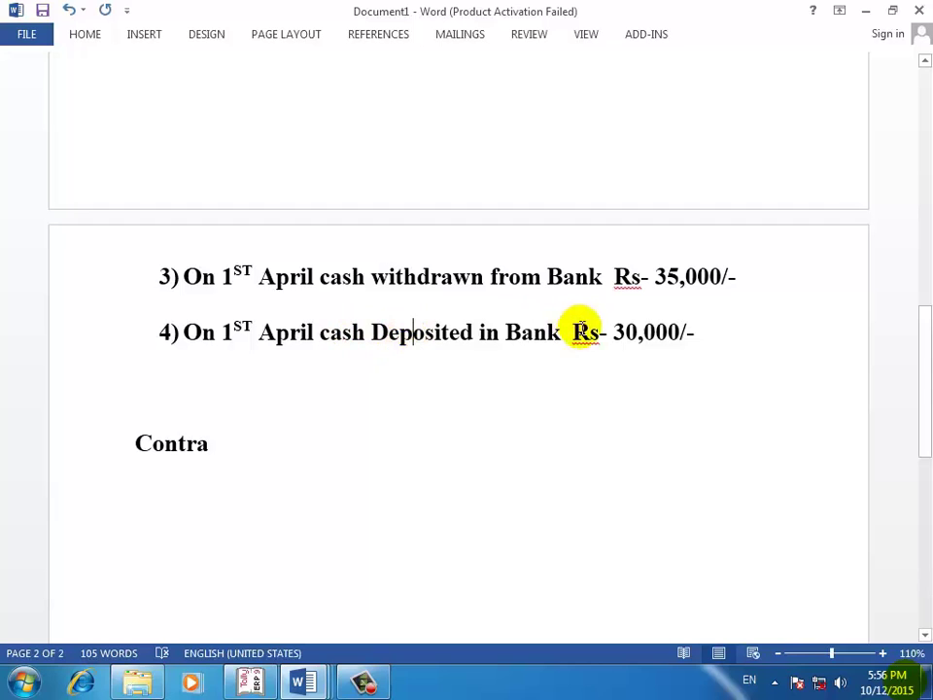
pyautogui.moveTo(611, 332); pyautogui.dragTo(672, 328)
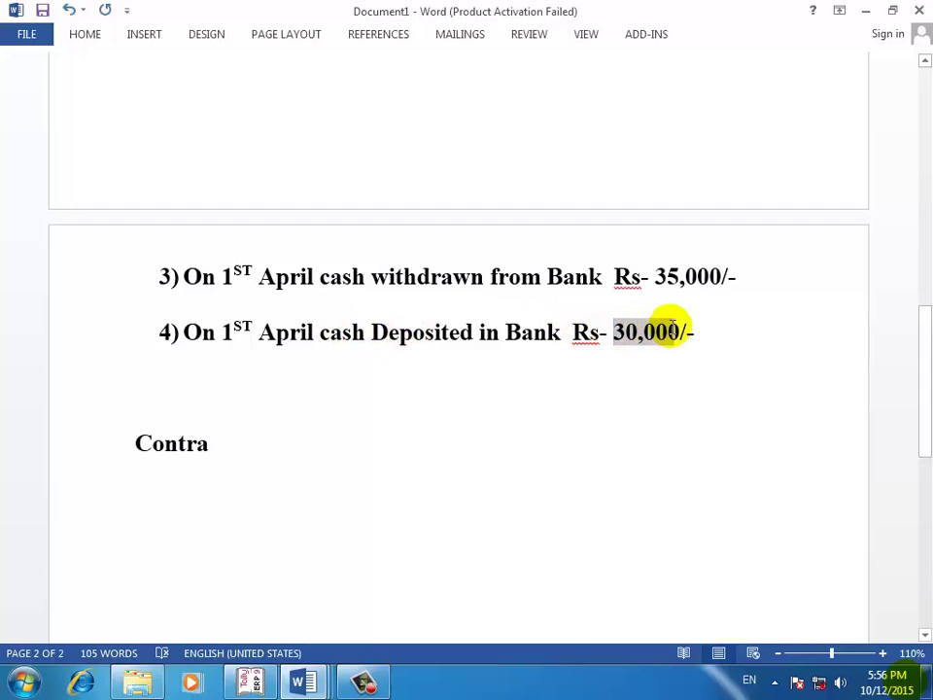
pyautogui.click(614, 375)
pyautogui.moveTo(509, 323); pyautogui.dragTo(687, 333)
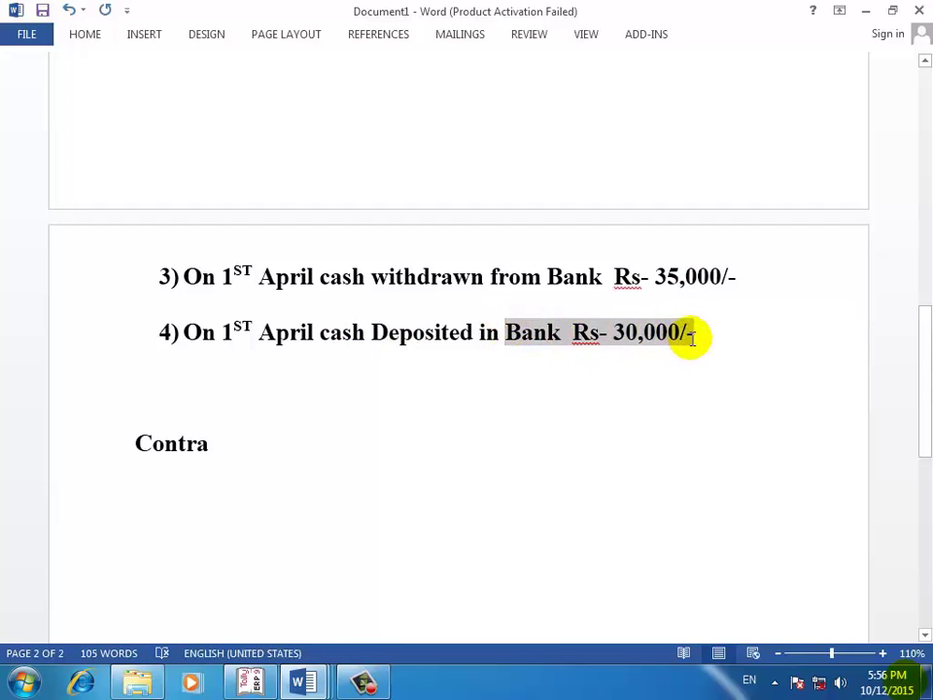
pyautogui.click(457, 377)
pyautogui.moveTo(319, 331); pyautogui.dragTo(362, 327)
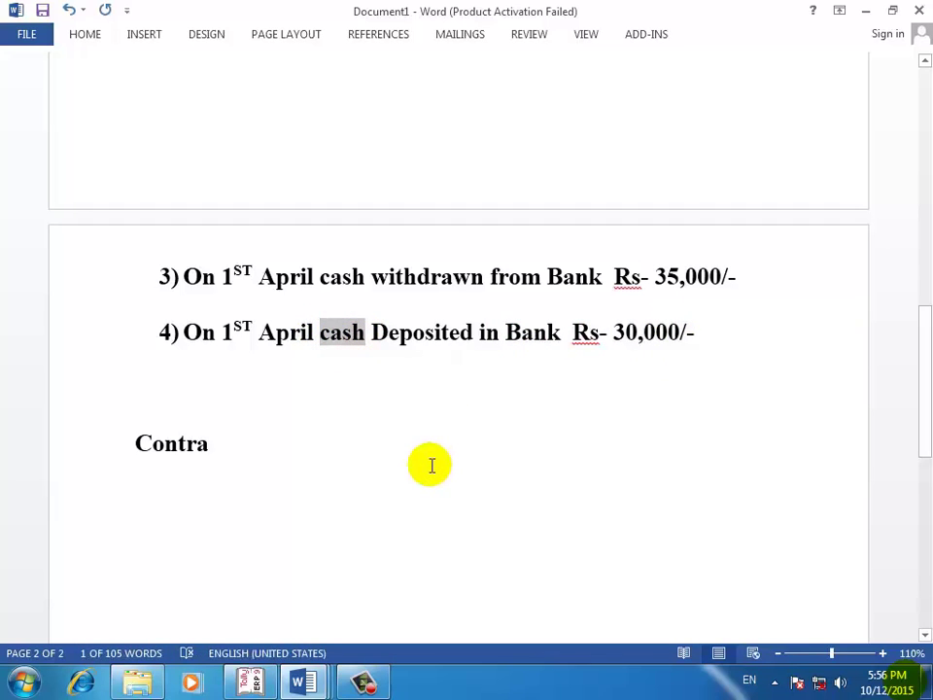
pyautogui.click(364, 683)
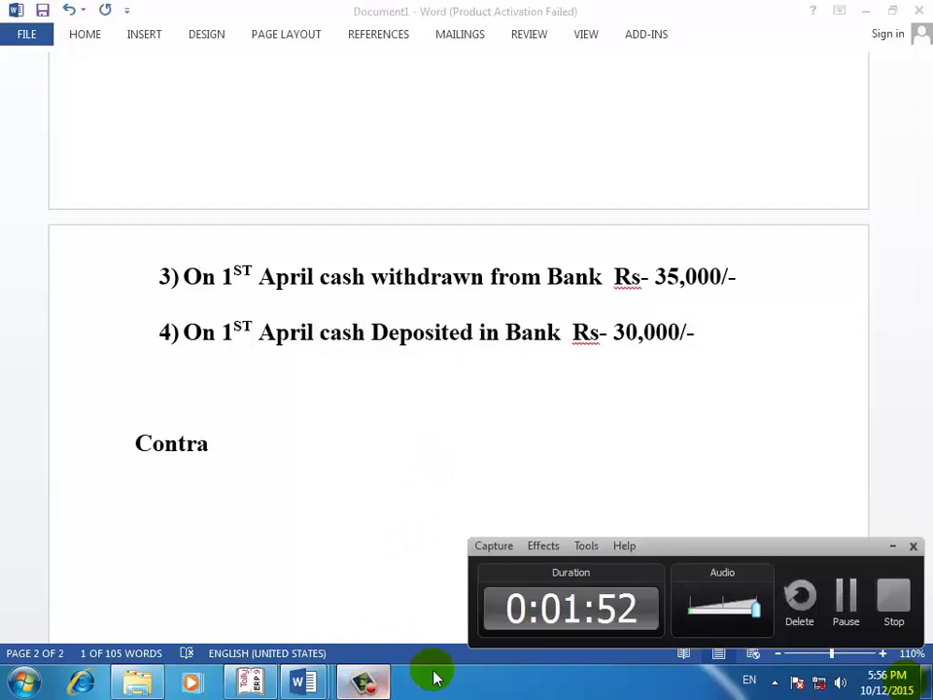
pyautogui.click(890, 545)
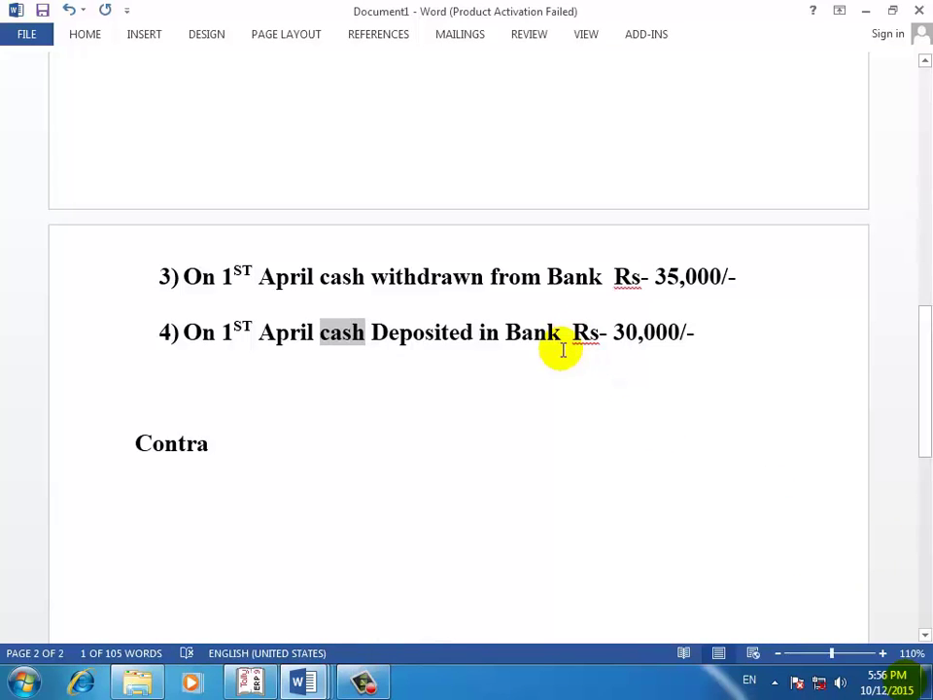
# Step: Review transaction 3 again, marking the whole cash withdrawal phrase, the bank with its amount, and the cash part
pyautogui.click(520, 276)
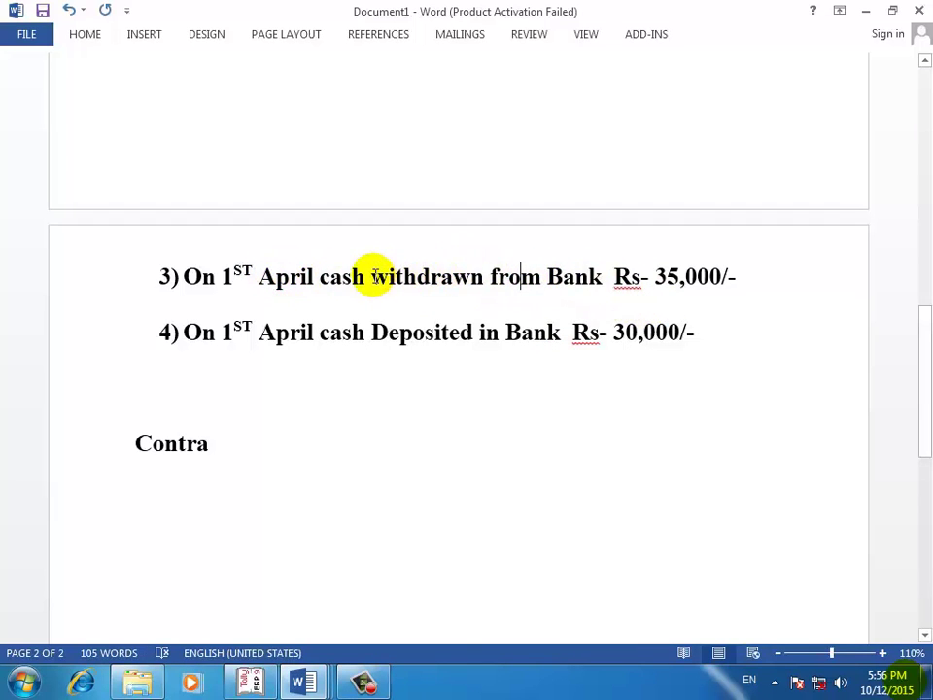
pyautogui.click(320, 276)
pyautogui.moveTo(328, 274); pyautogui.dragTo(704, 275)
pyautogui.click(692, 314)
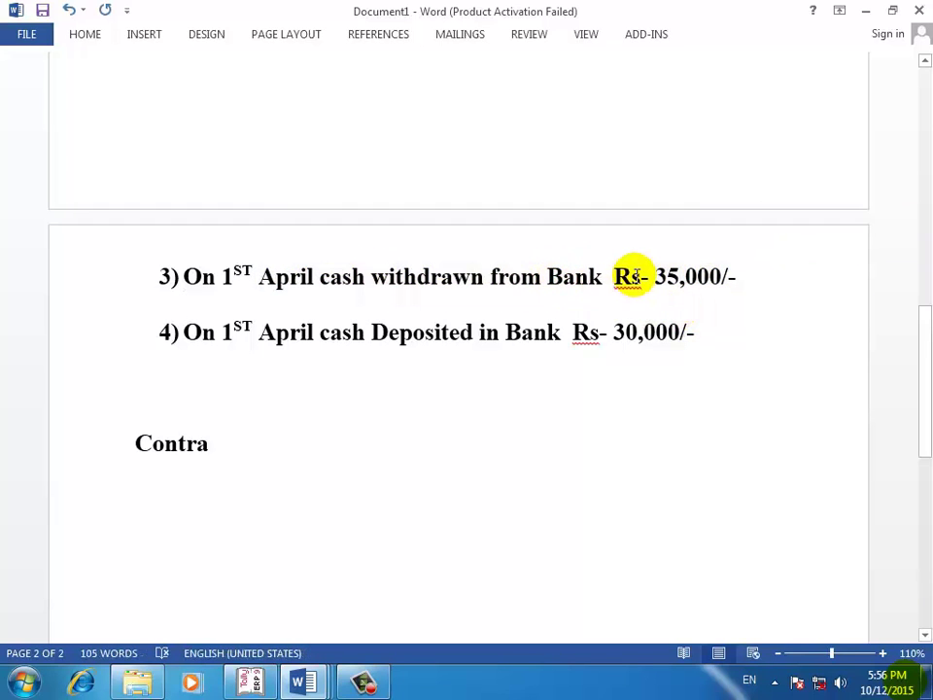
pyautogui.moveTo(556, 276); pyautogui.dragTo(724, 273)
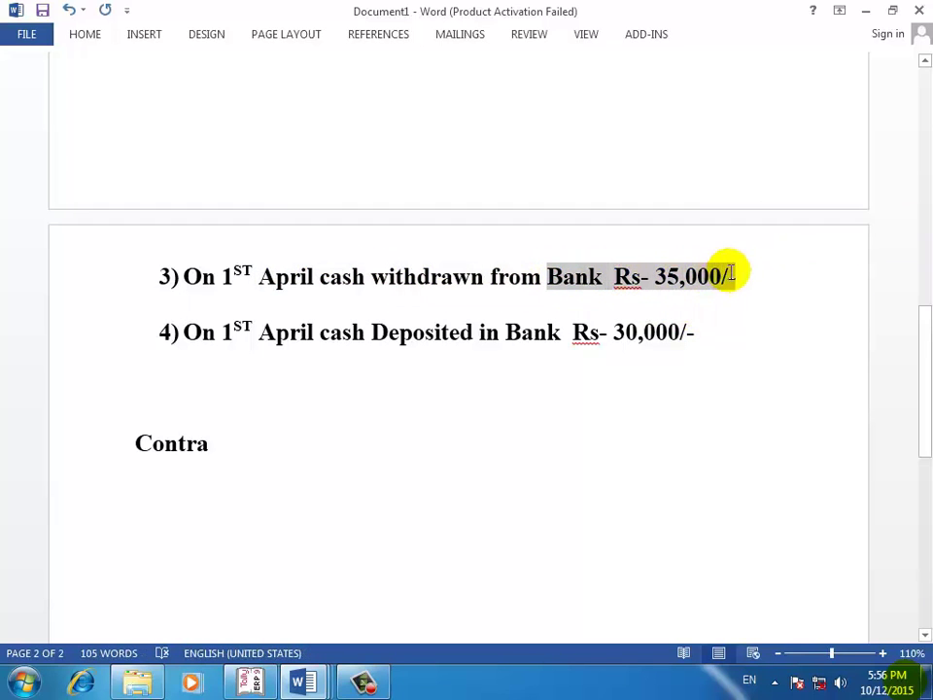
pyautogui.click(625, 293)
pyautogui.moveTo(320, 275); pyautogui.dragTo(398, 288)
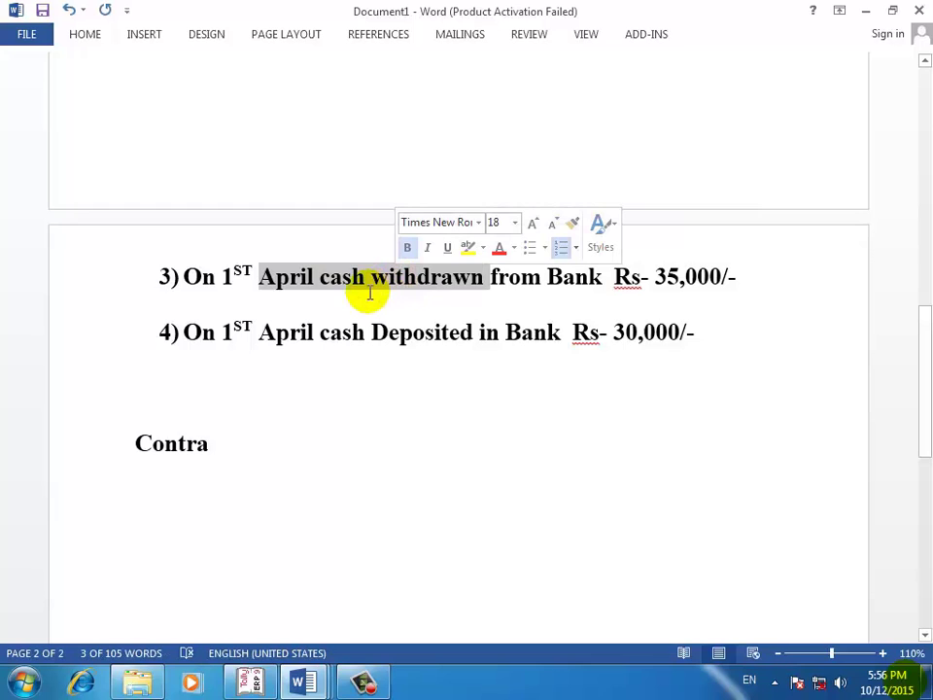
# Step: Insert an unnumbered line below transaction 3 reading "Dr➔a/c➔", separated from it by an empty line
pyautogui.click(752, 275)
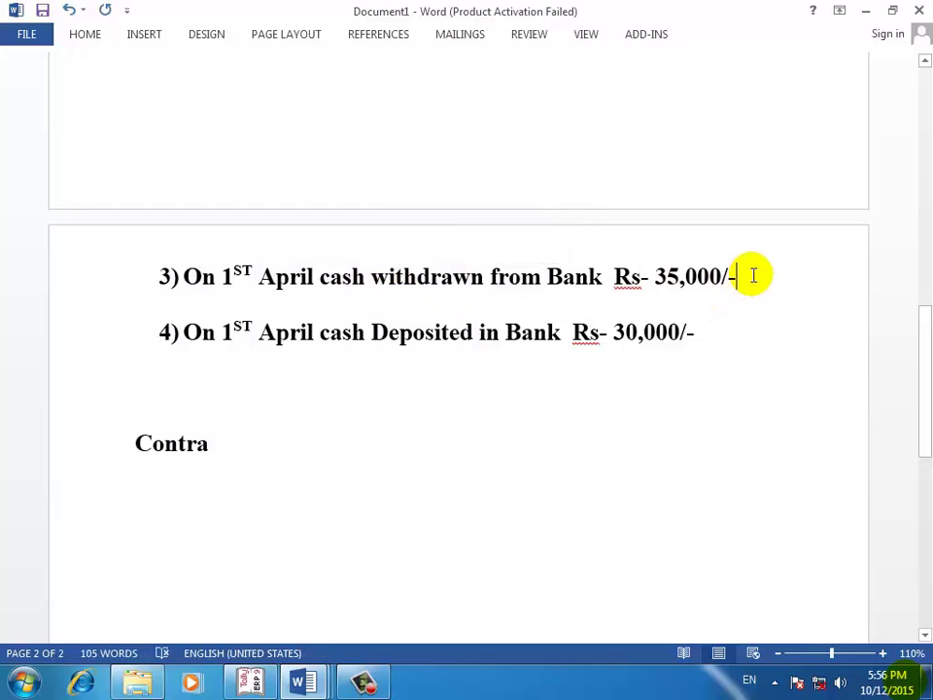
pyautogui.press('Return')
pyautogui.press('BackSpace')
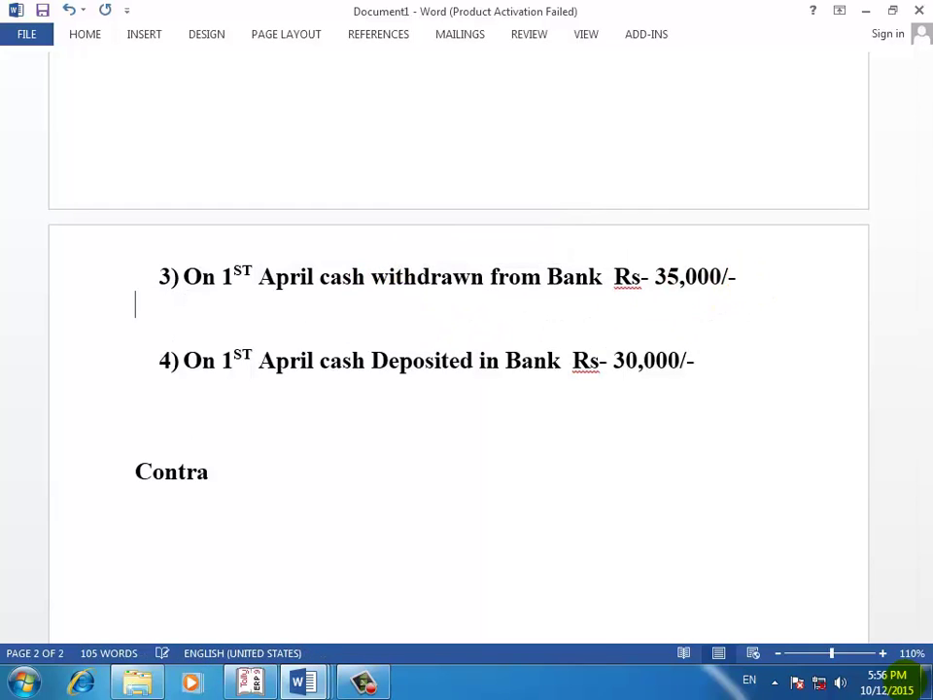
pyautogui.press('Return')
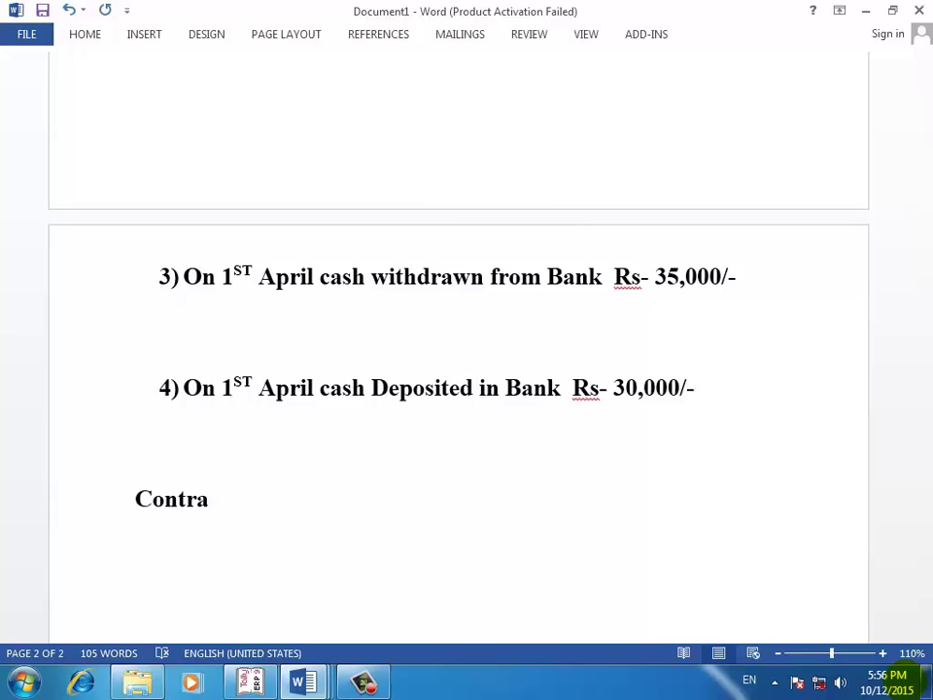
pyautogui.write('dr==>')
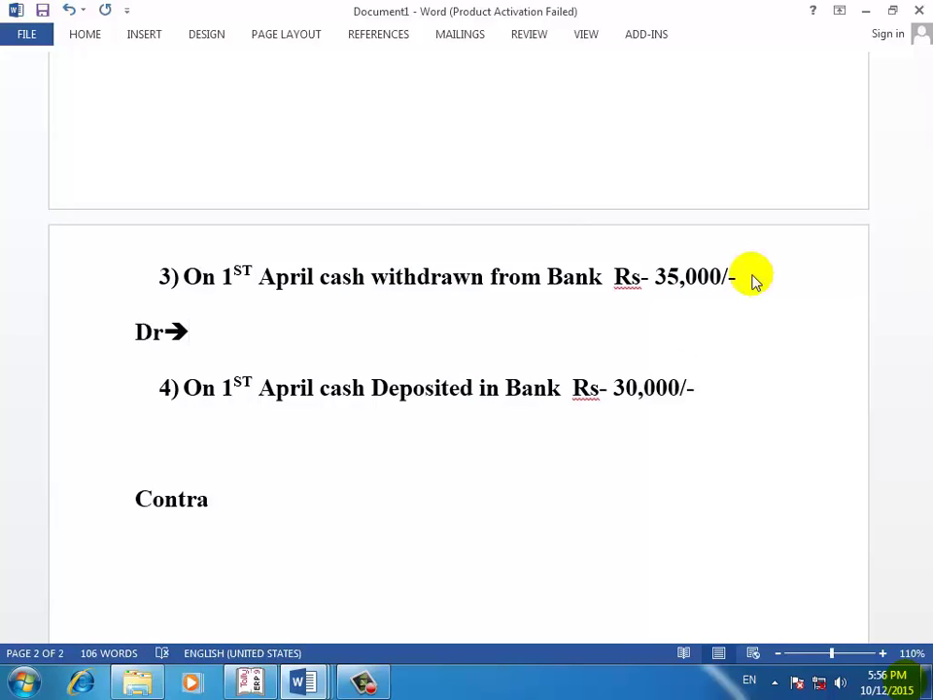
pyautogui.write('a/v')
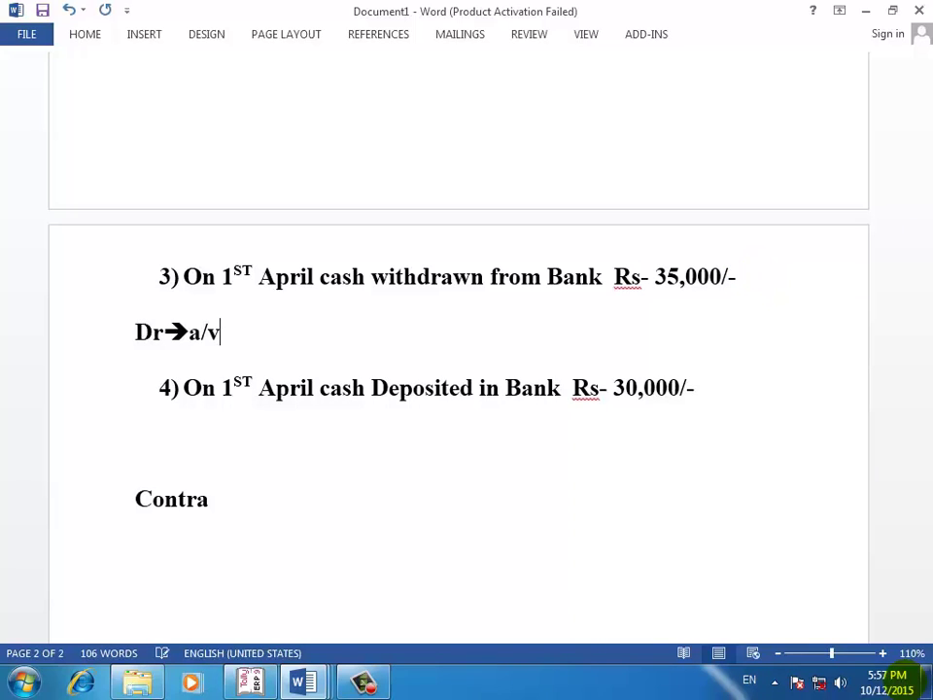
pyautogui.press('BackSpace')
pyautogui.write('c==>')
pyautogui.press('Return')
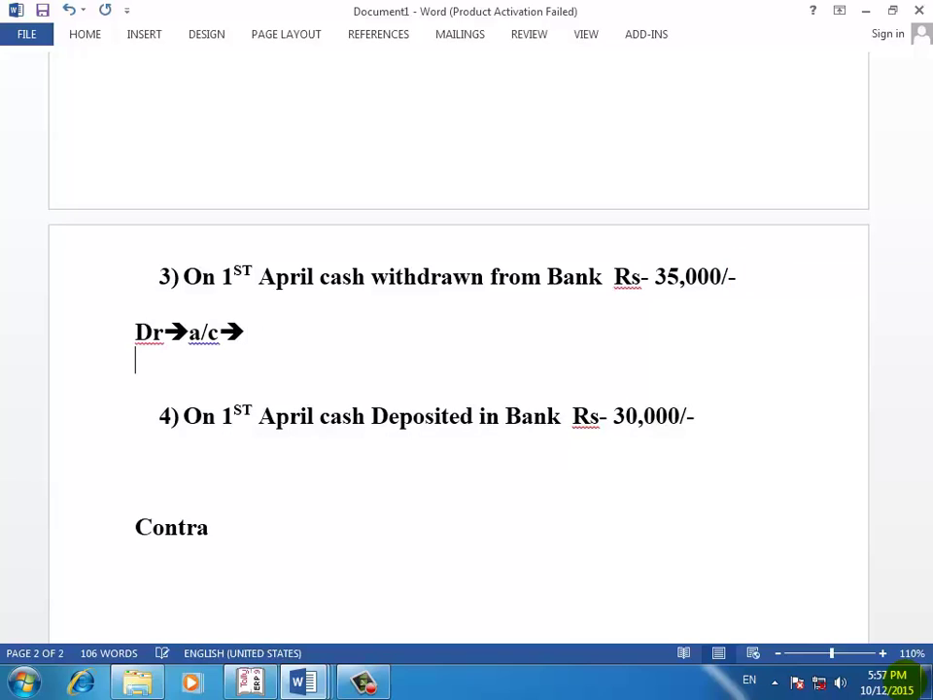
# Step: Enter "Cr➔ particular" on the line below the Dr entry of transaction 3
pyautogui.write('cr==>')
pyautogui.write(' partic')
pyautogui.write('ular')
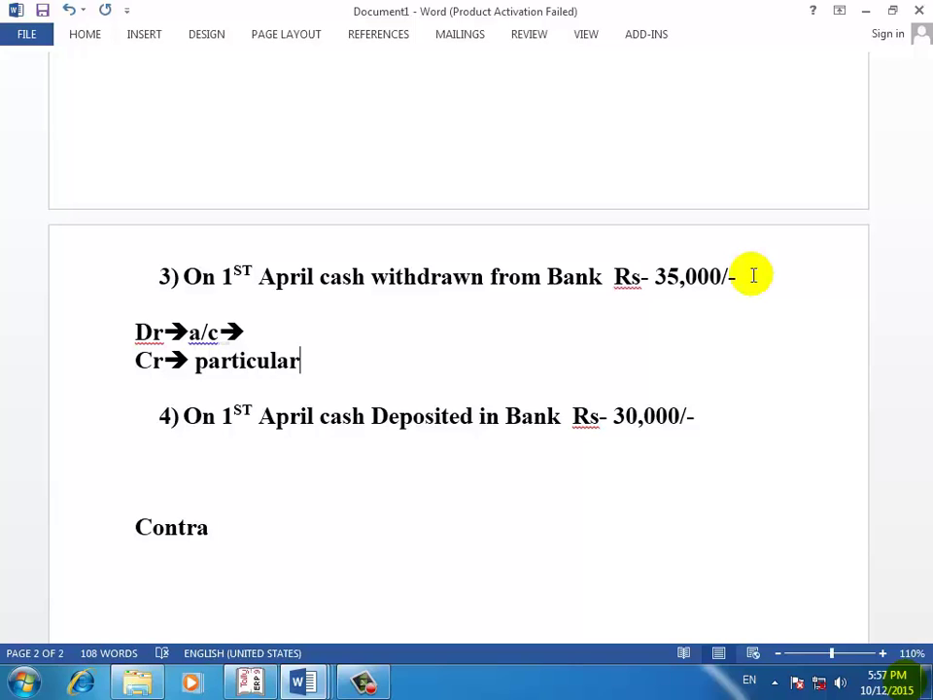
# Step: Complete transaction 3's entry with "cash" at the end of the Dr line and "➔ bank" at the end of the Cr line
pyautogui.press('Up')
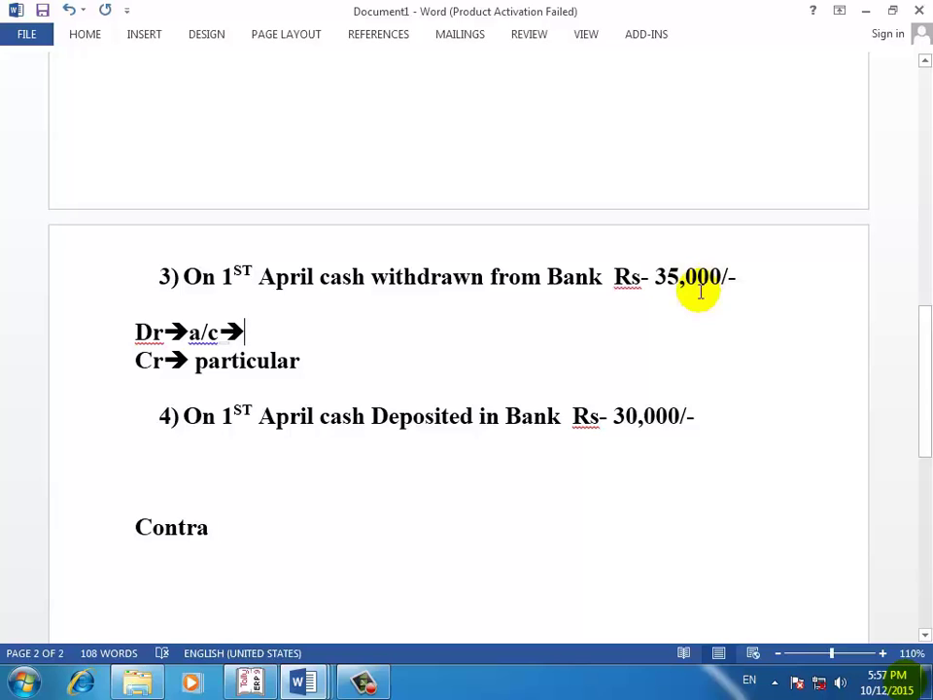
pyautogui.write('cash')
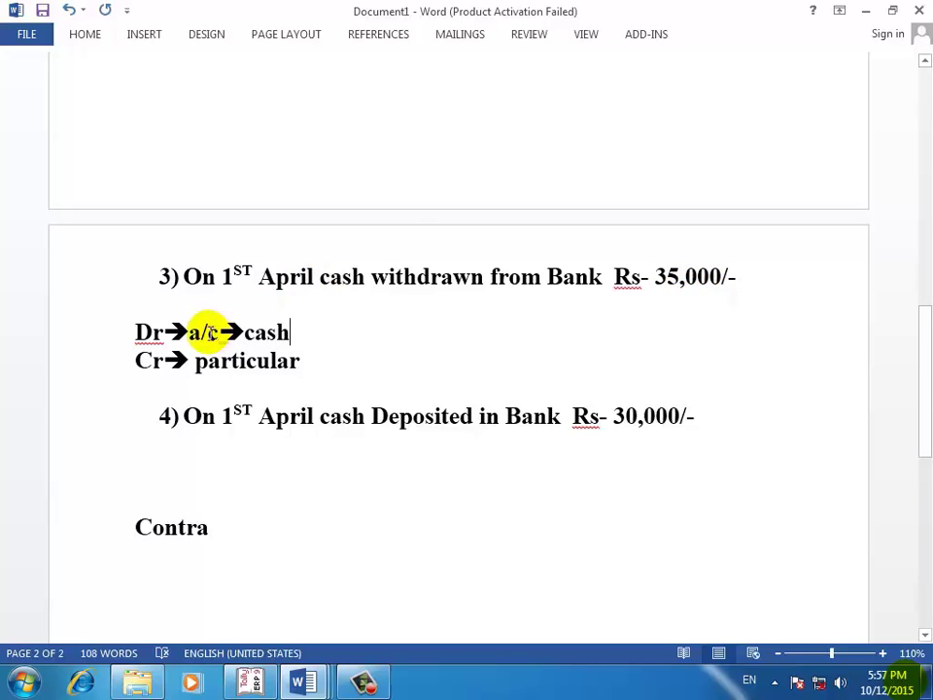
pyautogui.click(319, 357)
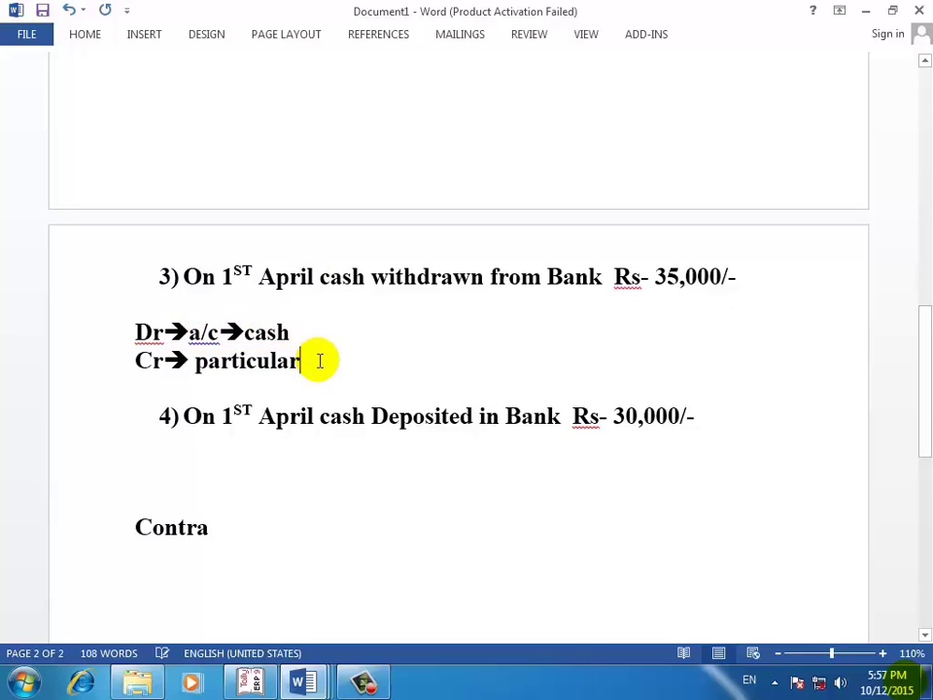
pyautogui.write('==> ')
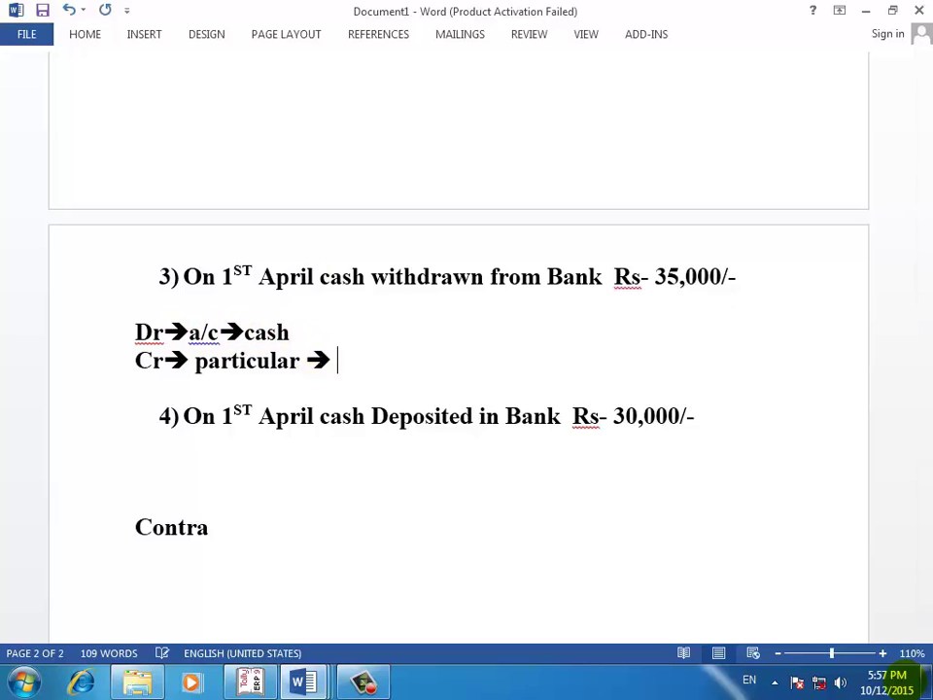
pyautogui.write('bank')
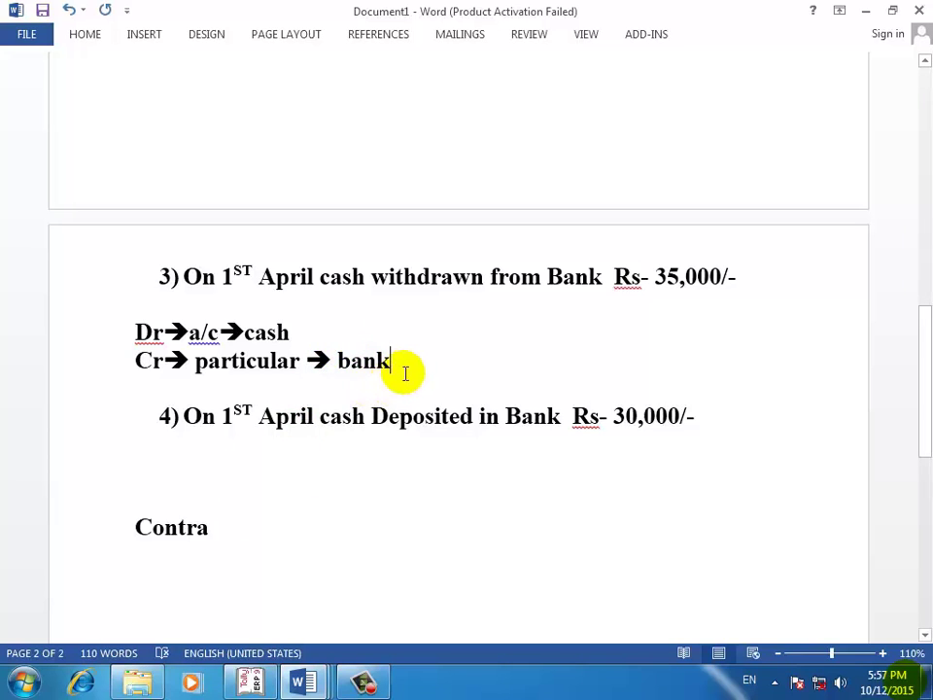
# Step: Copy transaction 3's Dr and Cr lines and paste them unnumbered below transaction 4, separated by an empty line
pyautogui.doubleClick(400, 368)
pyautogui.moveTo(104, 361); pyautogui.dragTo(104, 323)
pyautogui.hotkey('ctrl', 'c')
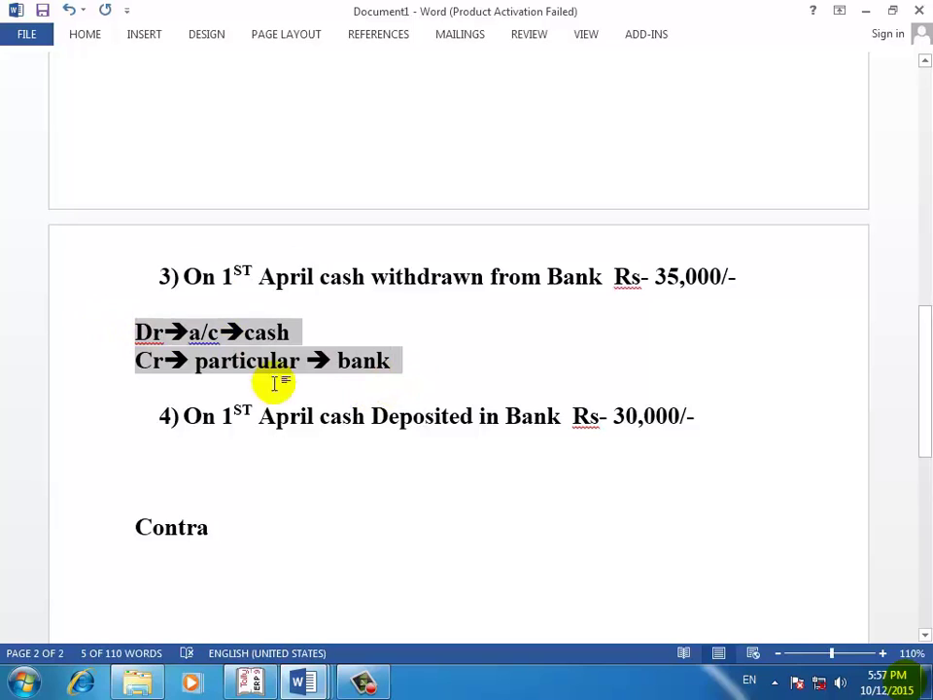
pyautogui.click(701, 417)
pyautogui.press('Return')
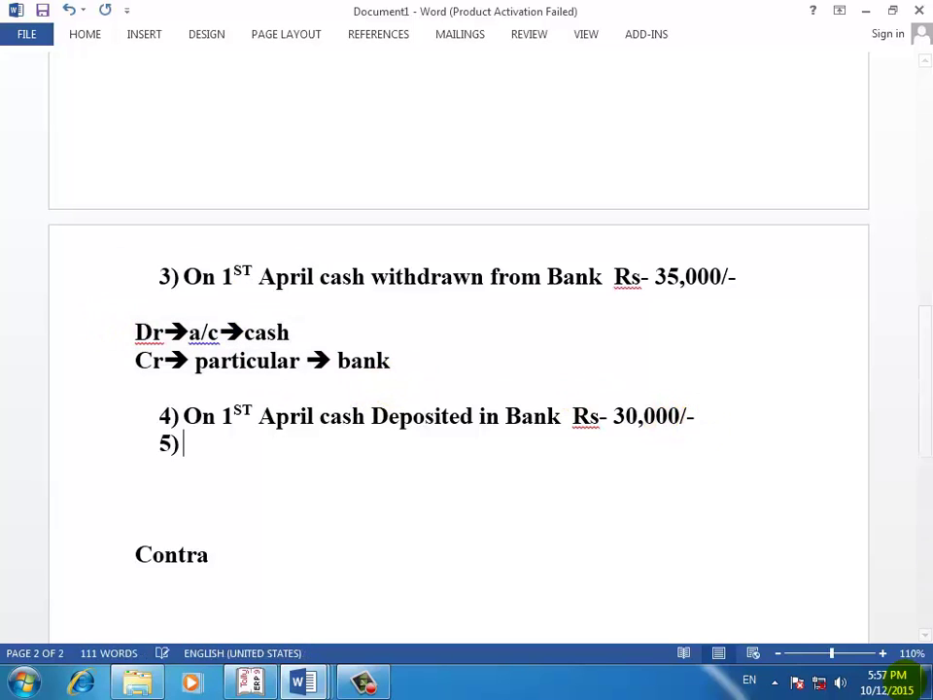
pyautogui.press('BackSpace')
pyautogui.press('Return')
pyautogui.hotkey('ctrl', 'v')
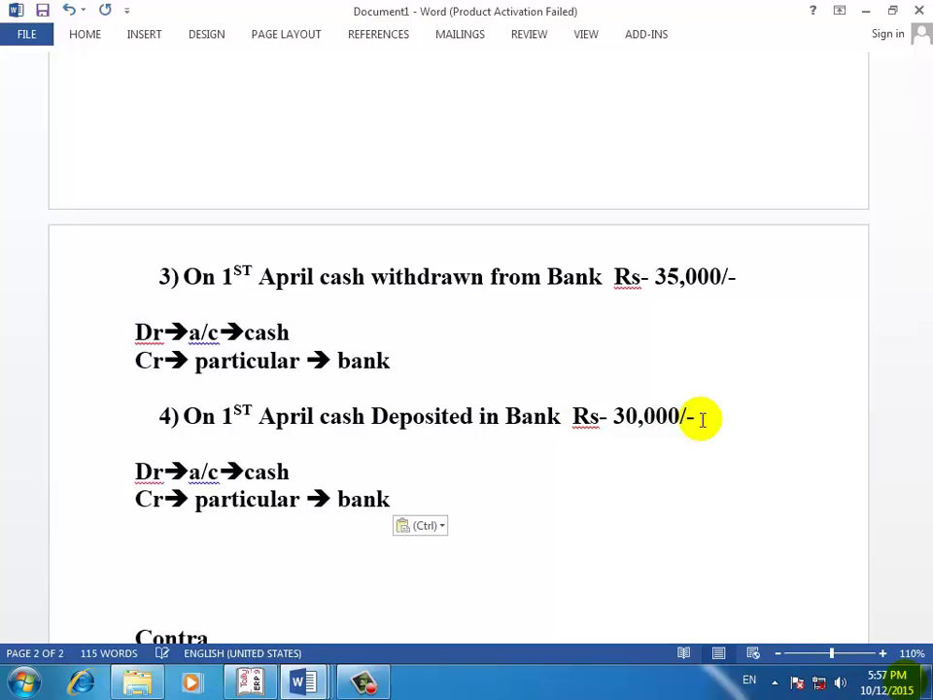
# Step: Change transaction 4's entry so the Dr line ends with "bank" and the Cr line ends with "cash"
pyautogui.moveTo(292, 472); pyautogui.dragTo(237, 471)
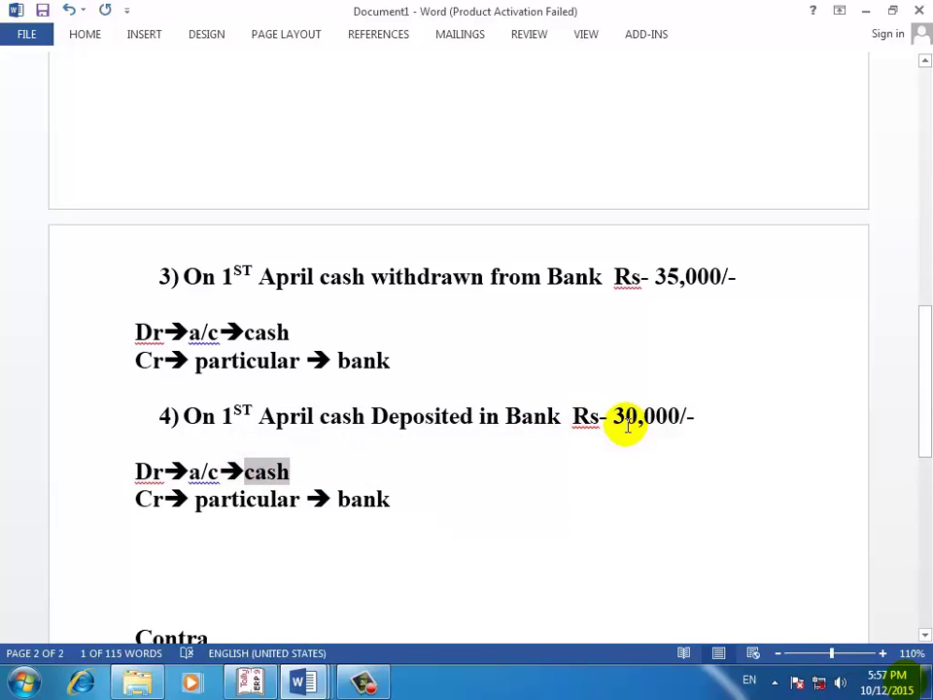
pyautogui.write('bank')
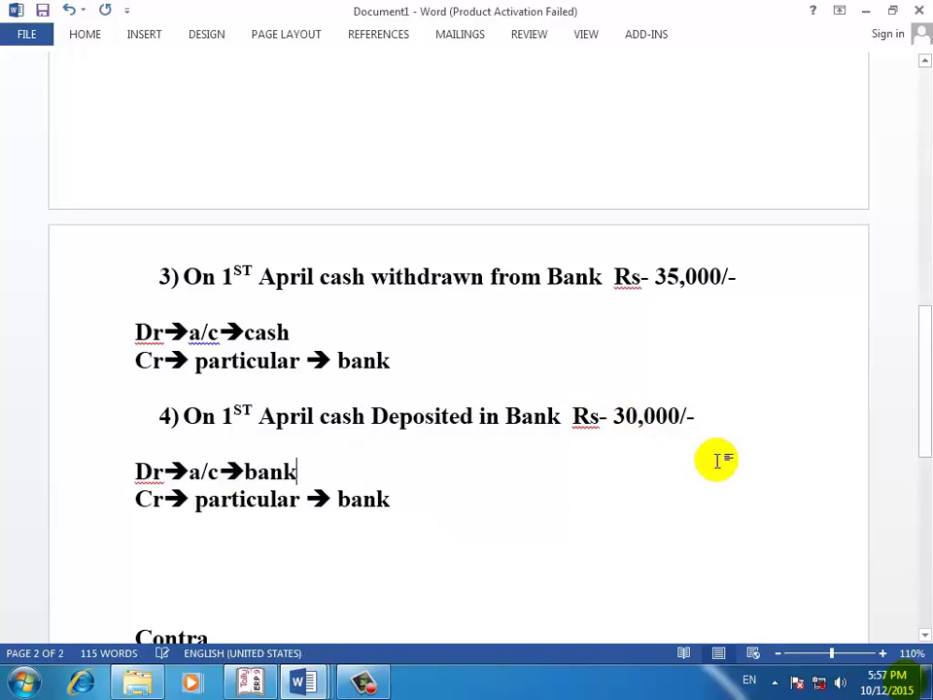
pyautogui.click(414, 506)
pyautogui.press('BackSpace')
pyautogui.press('BackSpace')
pyautogui.press('BackSpace')
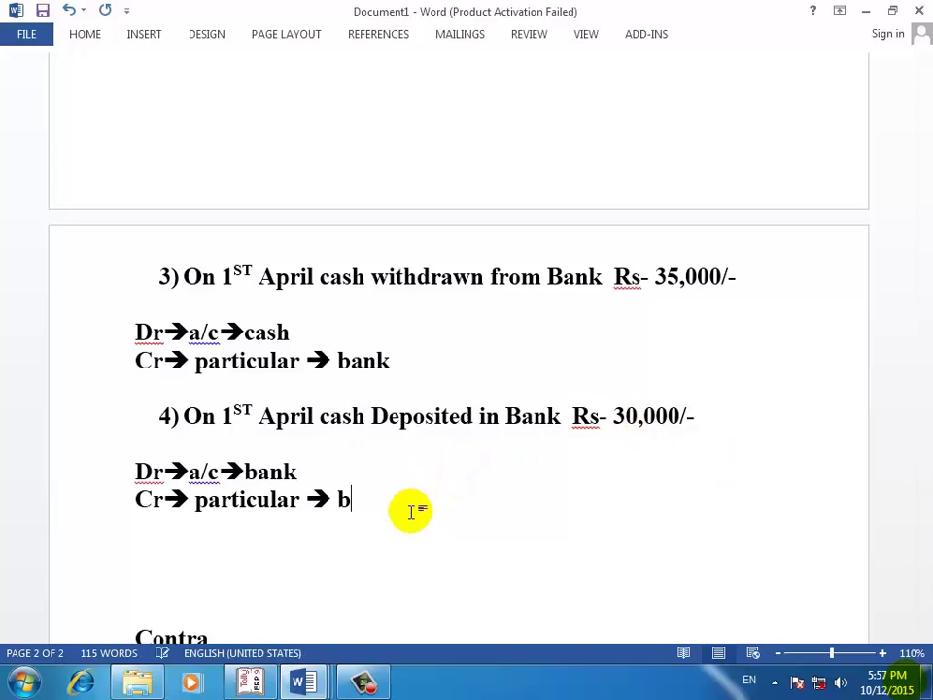
pyautogui.press('BackSpace')
pyautogui.write('cash')
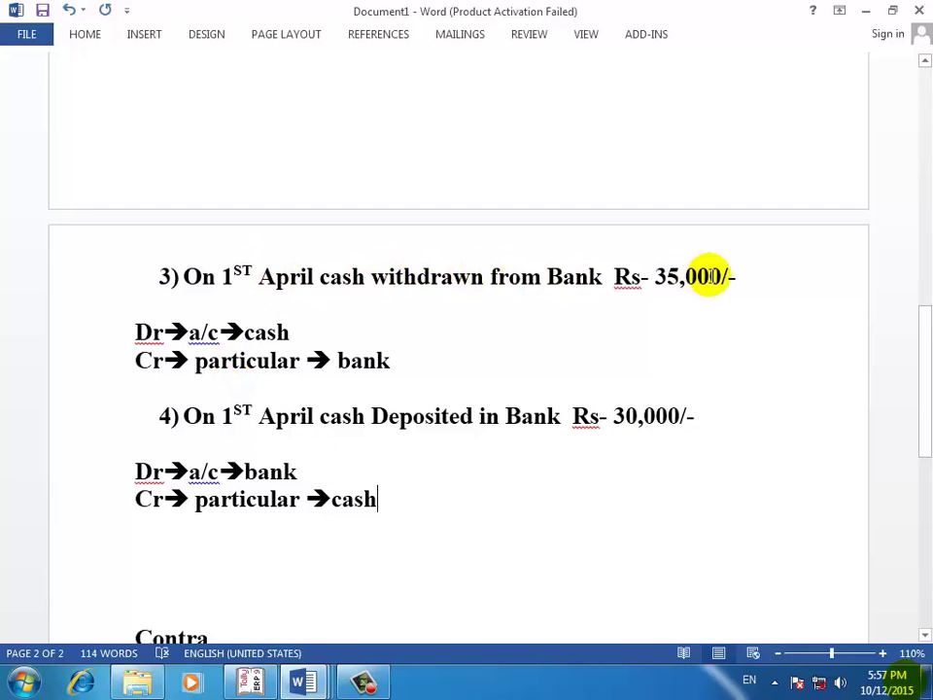
# Step: Switch to Tally.ERP 9 and open a new Contra voucher in the accounting vouchers
pyautogui.click(253, 681)
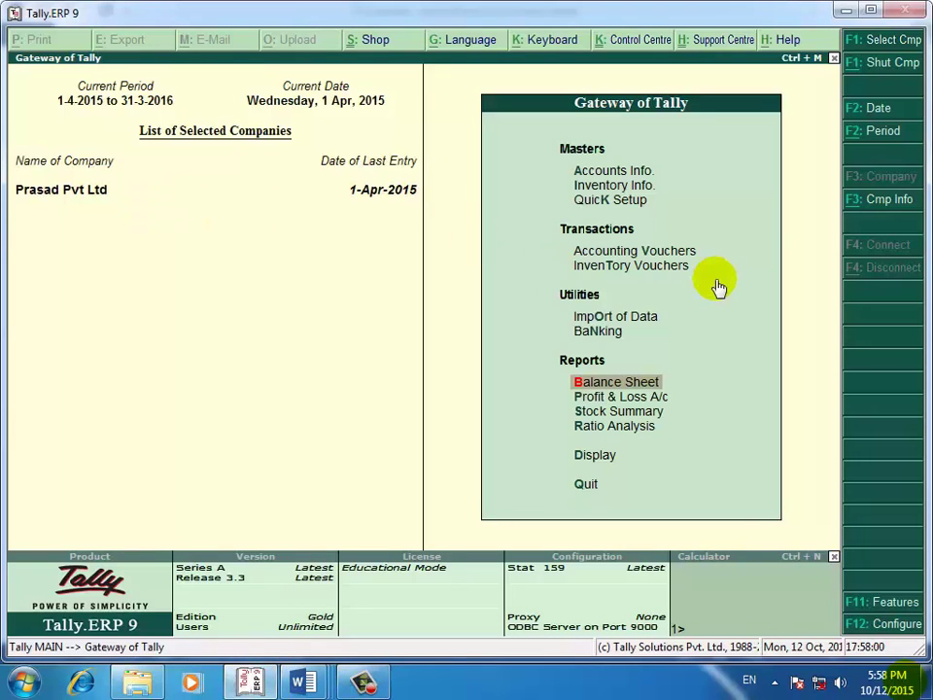
pyautogui.press('Up')
pyautogui.press('Up')
pyautogui.press('Up')
pyautogui.press('Up')
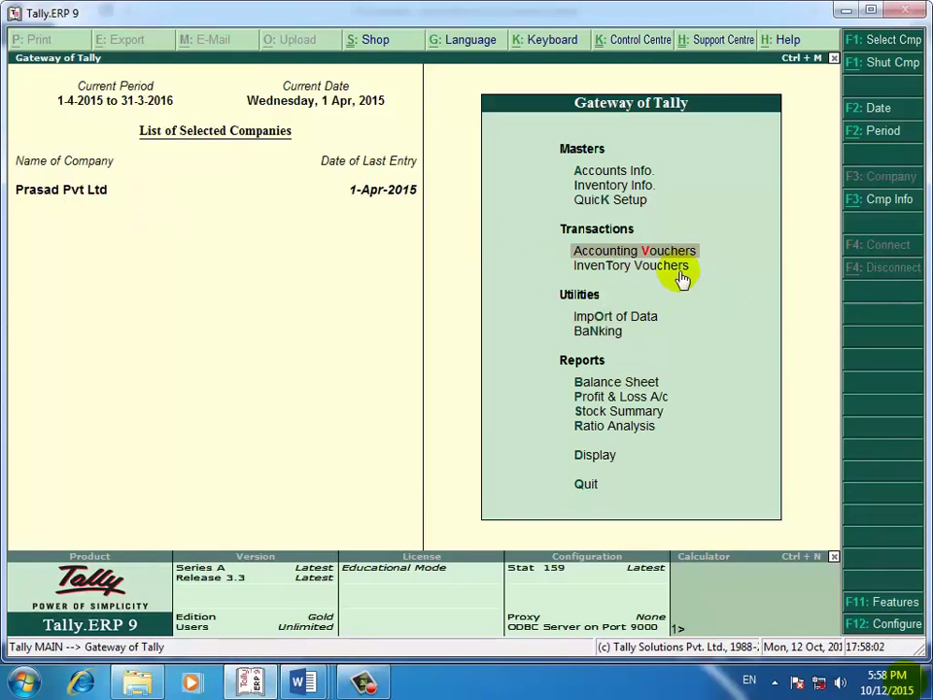
pyautogui.press('Return')
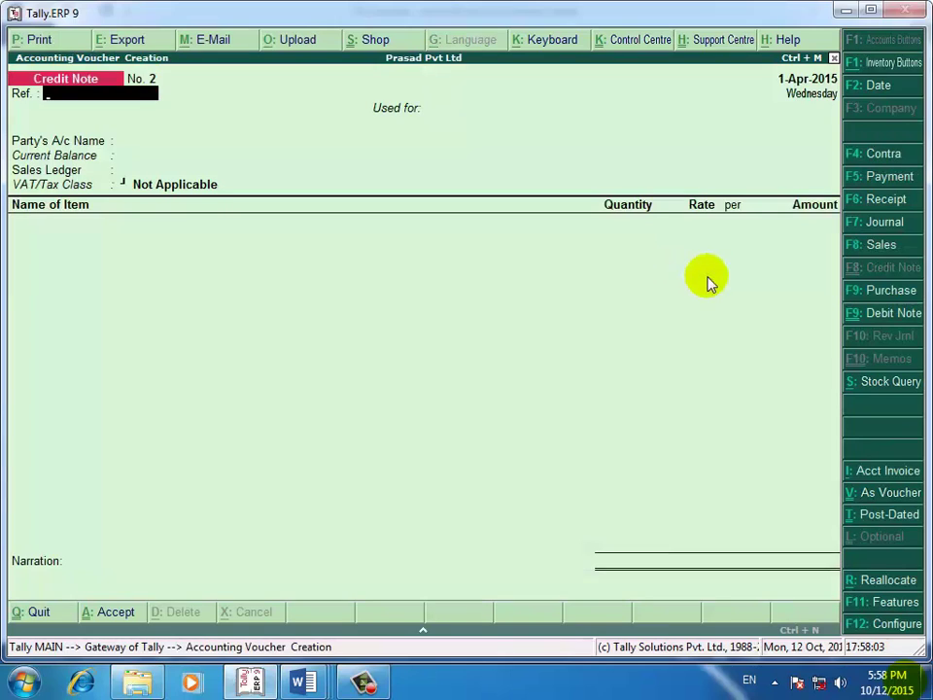
pyautogui.click(883, 161)
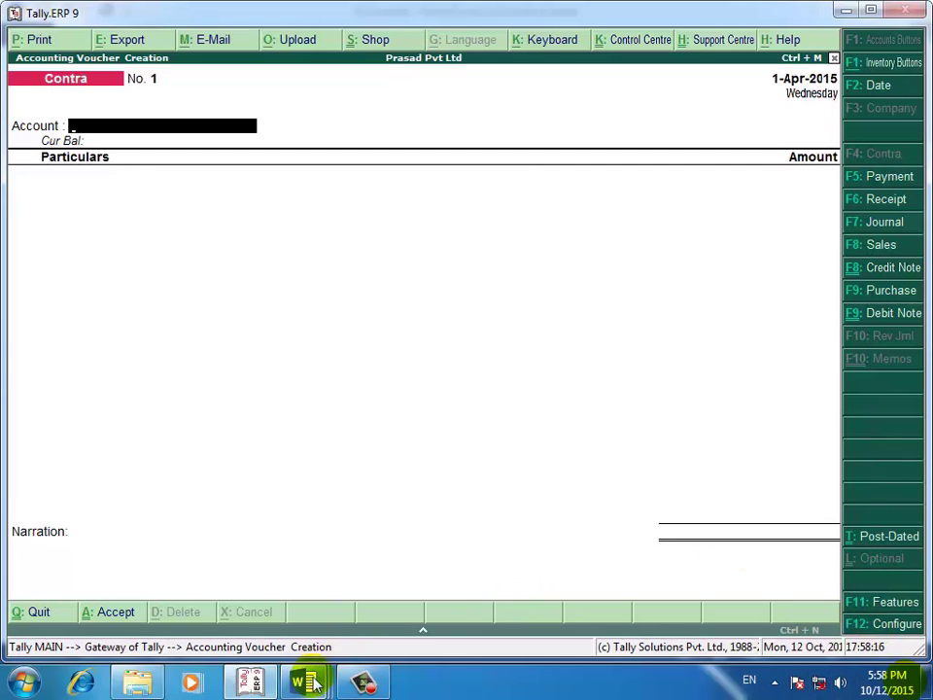
# Step: Return to the Word document and review transaction 3's entry, marking "cash" on the Dr line and "bank" on the Cr line
pyautogui.moveTo(311, 687)
pyautogui.click(357, 559)
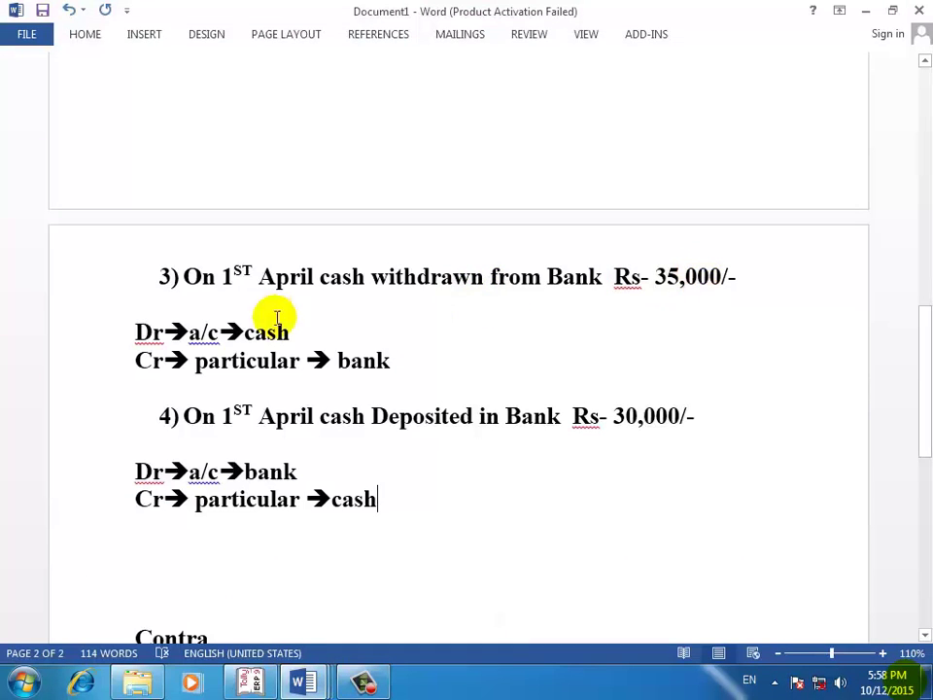
pyautogui.moveTo(295, 330); pyautogui.dragTo(241, 330)
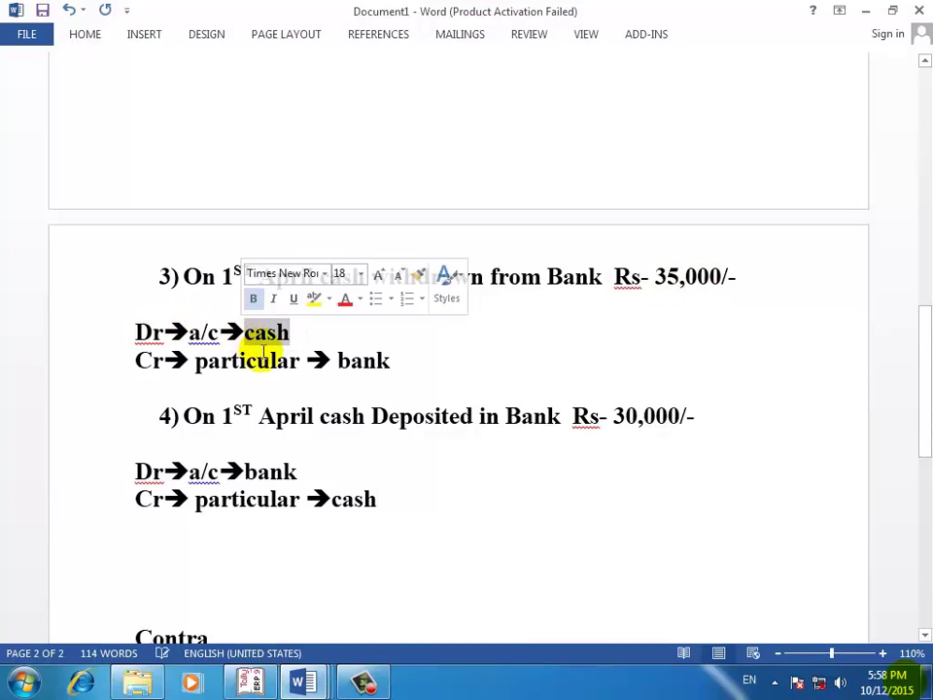
pyautogui.moveTo(395, 359); pyautogui.dragTo(318, 359)
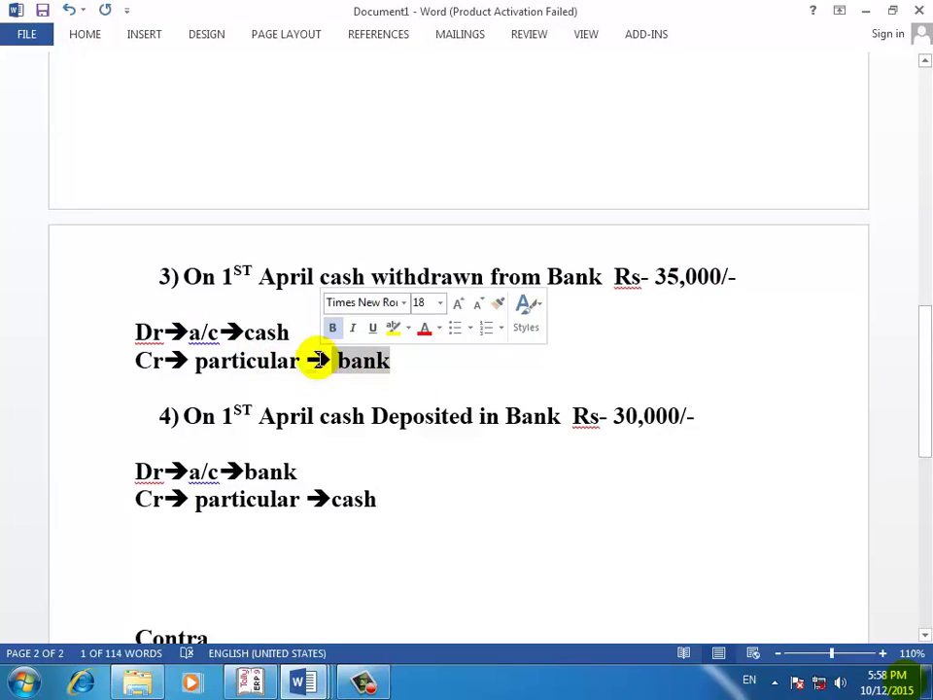
# Step: Switch to Tally.ERP 9 and fill the contra voucher with Cash as the account and Bank of India as the particular for 35000
pyautogui.click(251, 682)
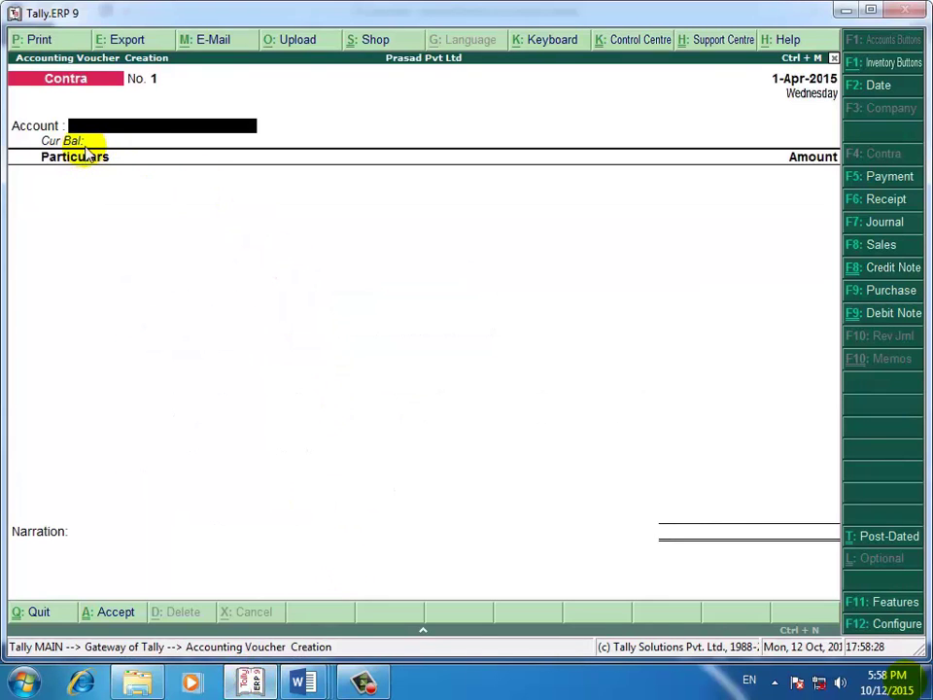
pyautogui.write('C')
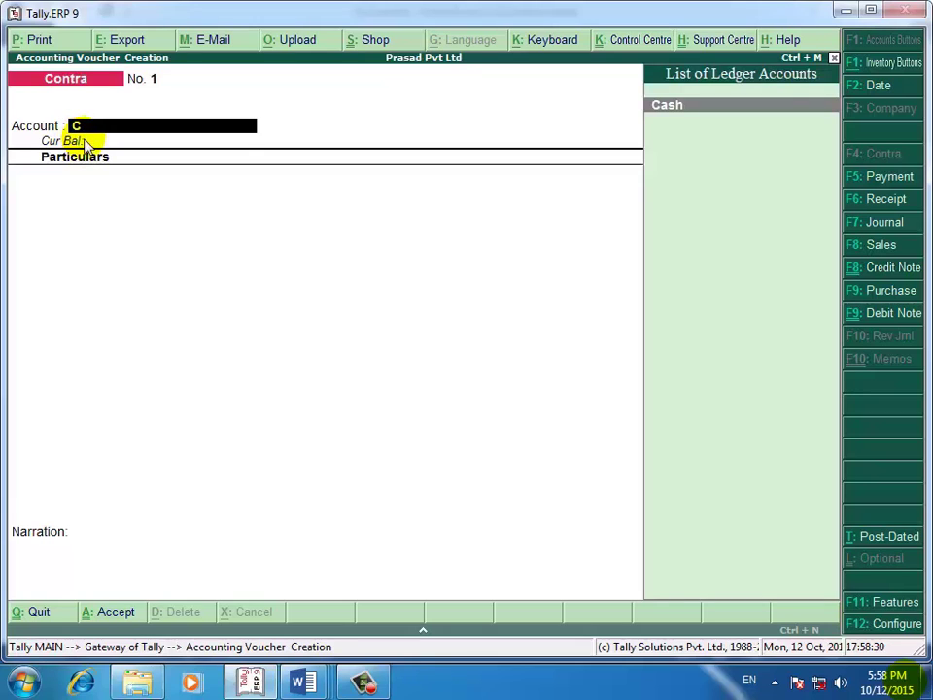
pyautogui.press('Return')
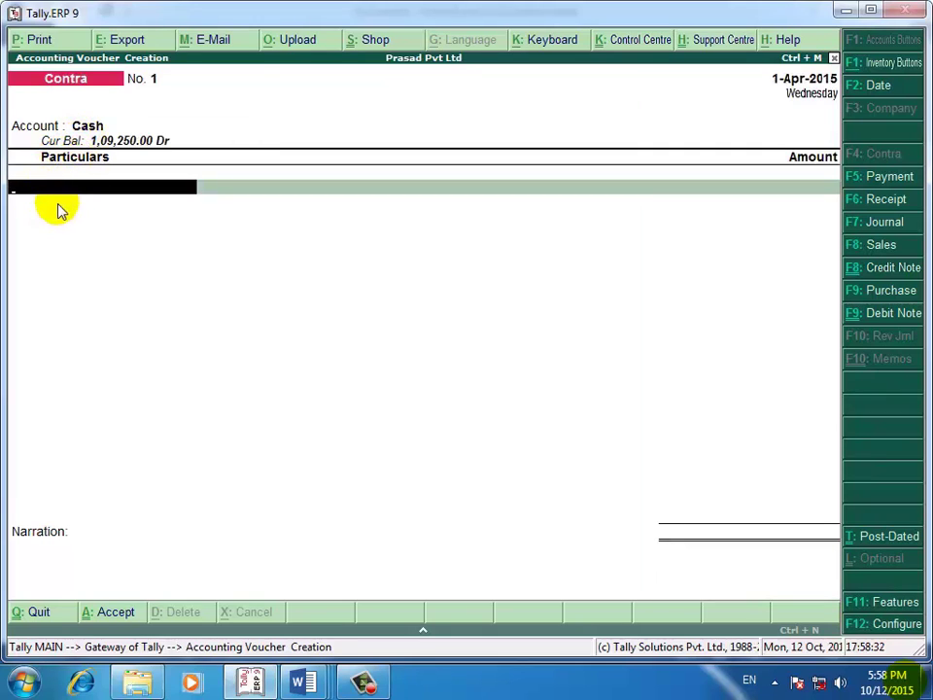
pyautogui.write('B')
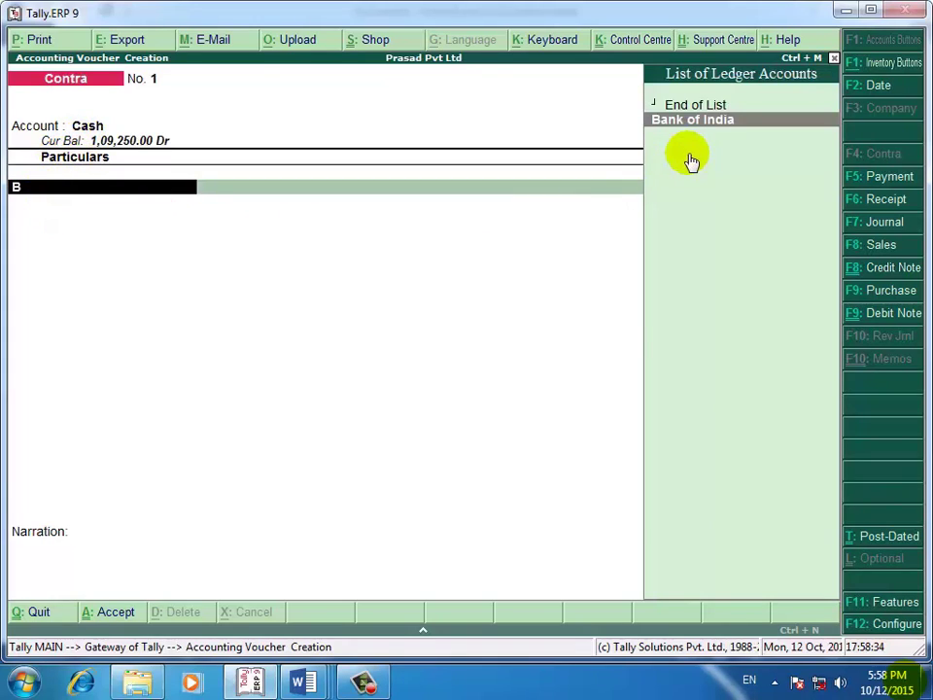
pyautogui.press('Return')
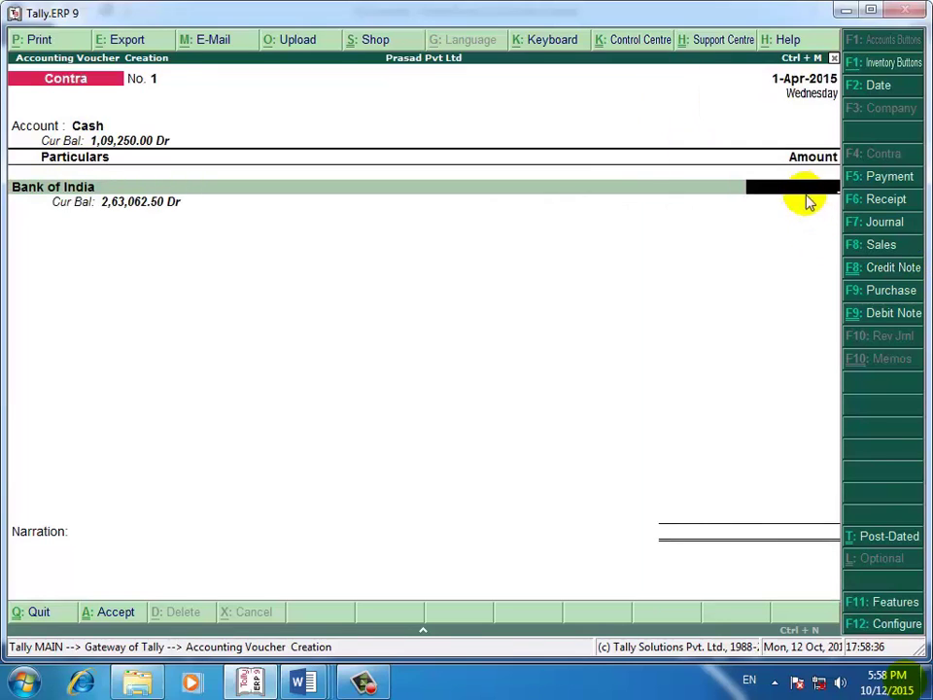
pyautogui.write('35000')
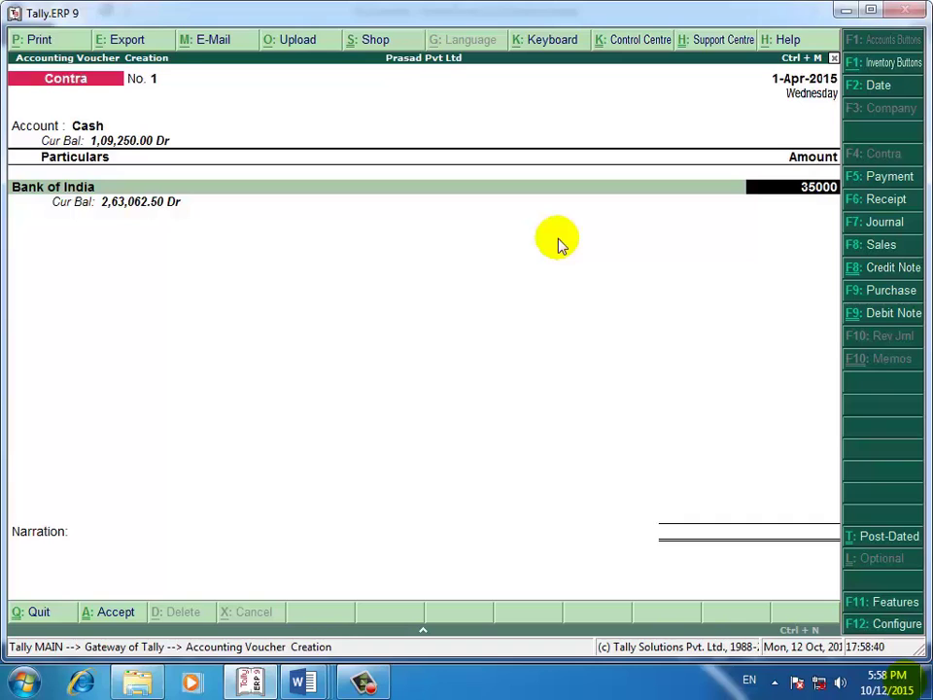
pyautogui.press('Return')
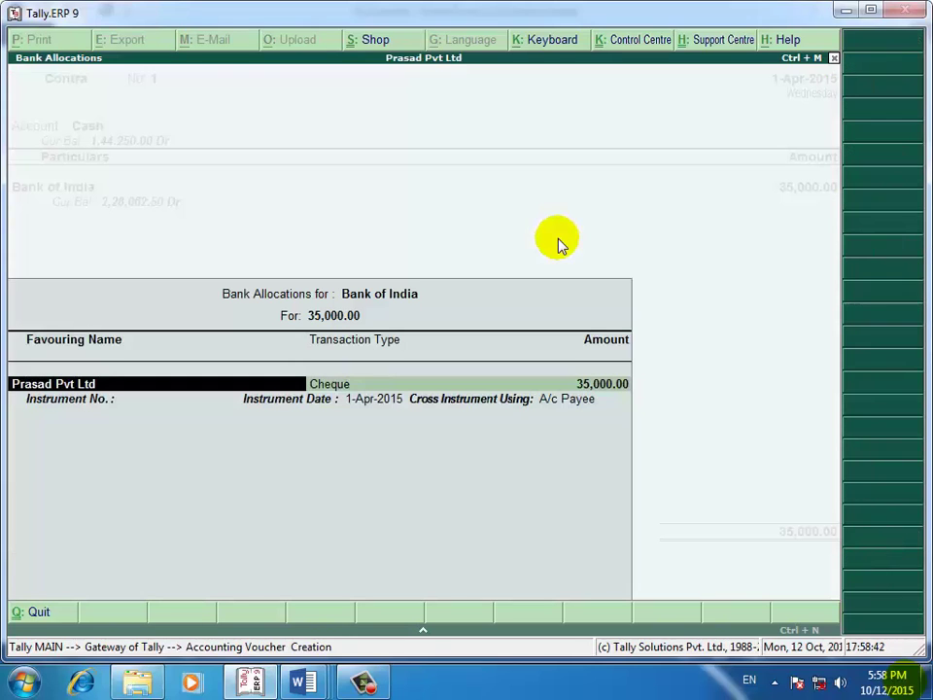
# Step: Keep the default Cheque bank allocation for Bank of India, leave the narration empty, and save the withdrawal voucher
pyautogui.press('Return')
pyautogui.press('Return')
pyautogui.press('Return')
pyautogui.press('Return')
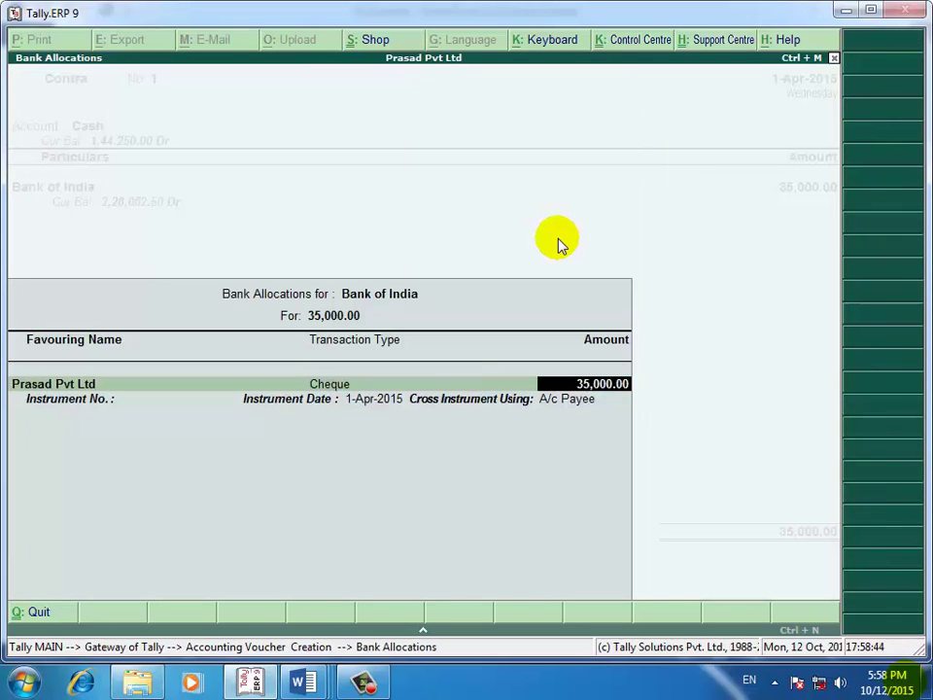
pyautogui.press('Return')
pyautogui.press('Return')
pyautogui.press('Return')
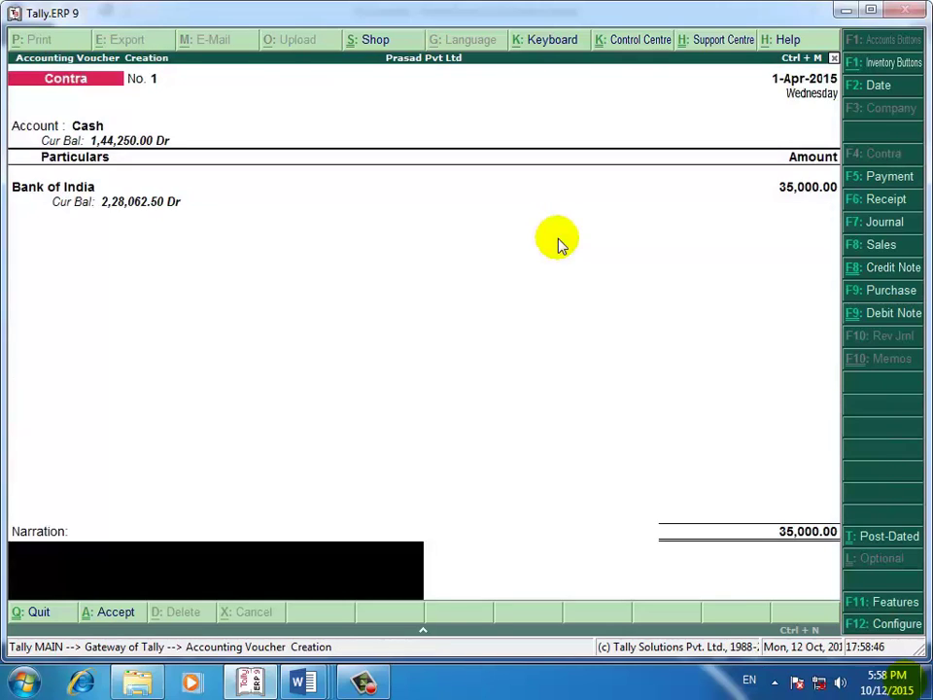
pyautogui.press('Return')
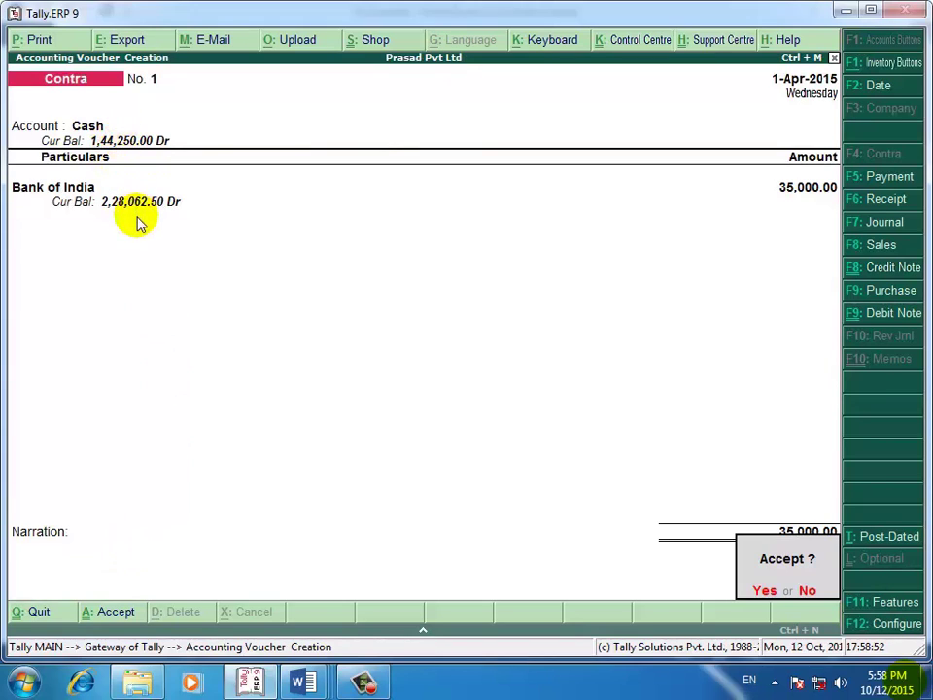
pyautogui.press('Return')
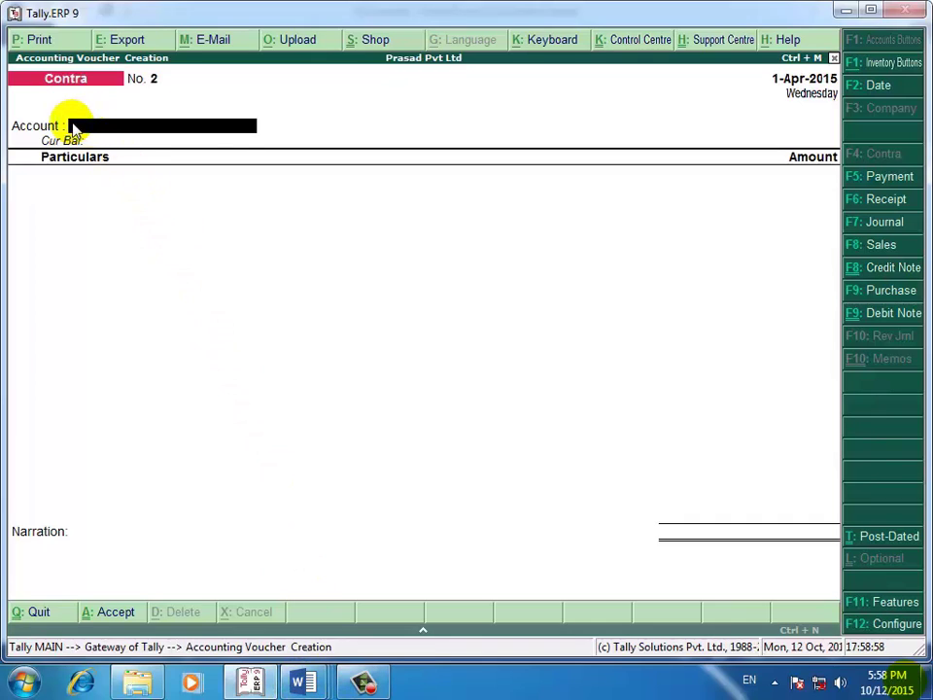
# Step: Fill contra voucher No. 2 with Bank of India as the account and Cash as the particular
pyautogui.write('B')
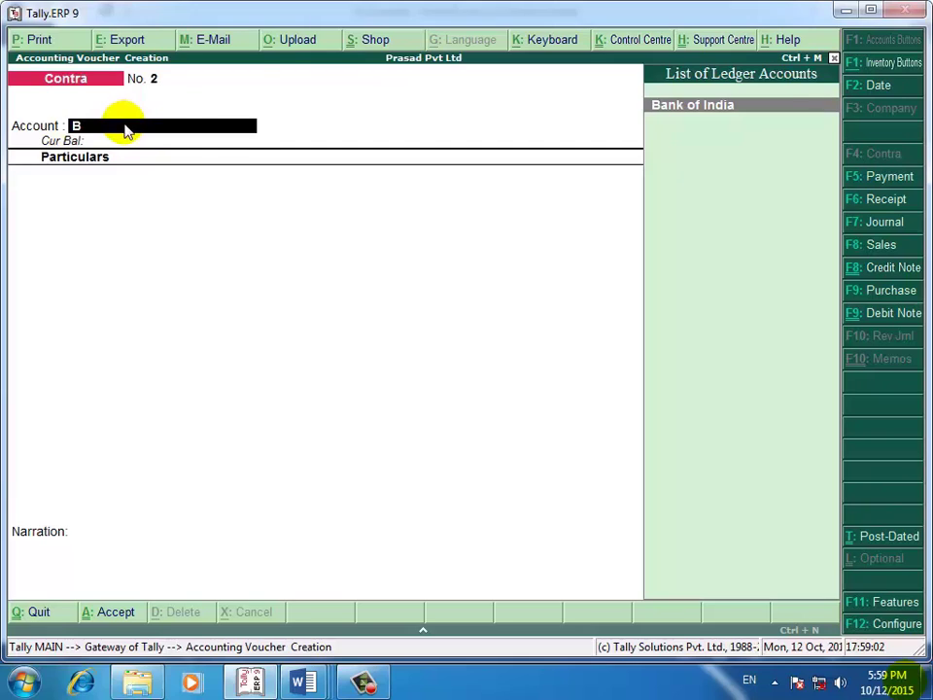
pyautogui.press('Return')
pyautogui.write('C')
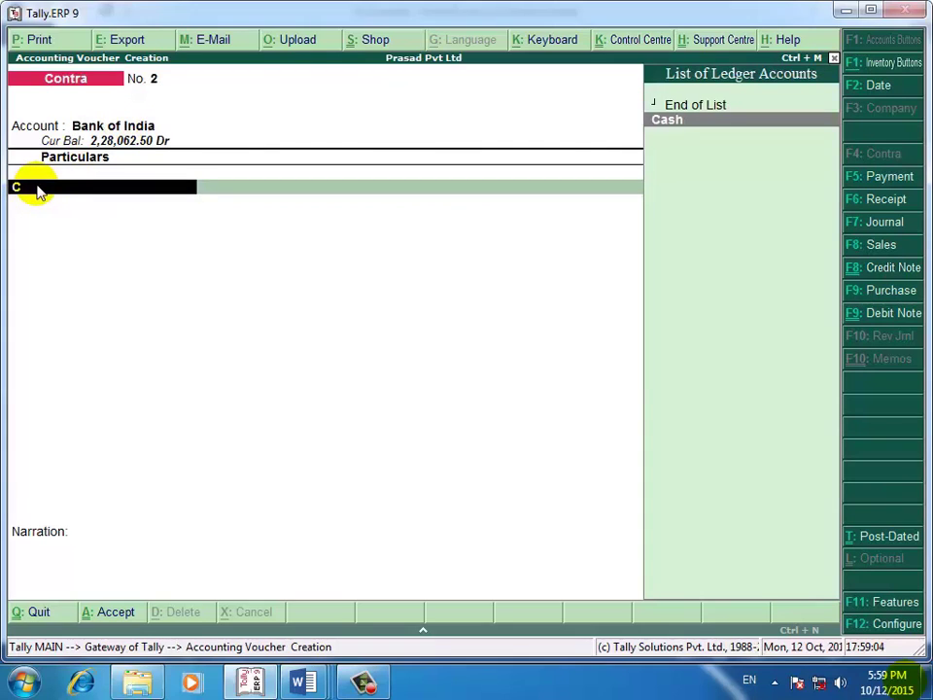
pyautogui.press('Return')
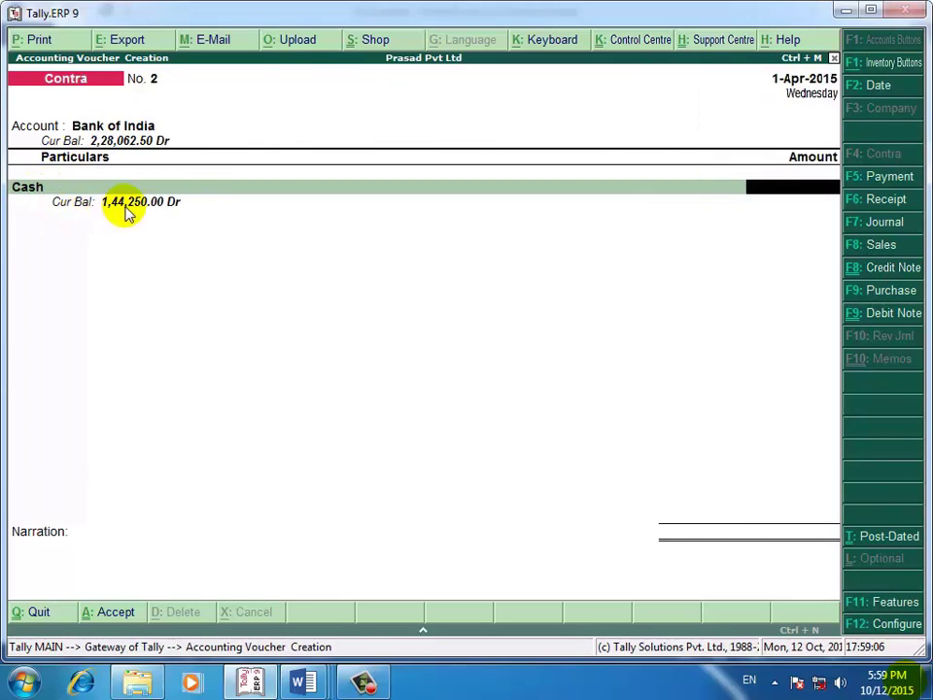
# Step: Check transaction 4's amount in the Word document, then enter 30000 for Cash in the Tally.ERP 9 contra voucher
pyautogui.moveTo(302, 680)
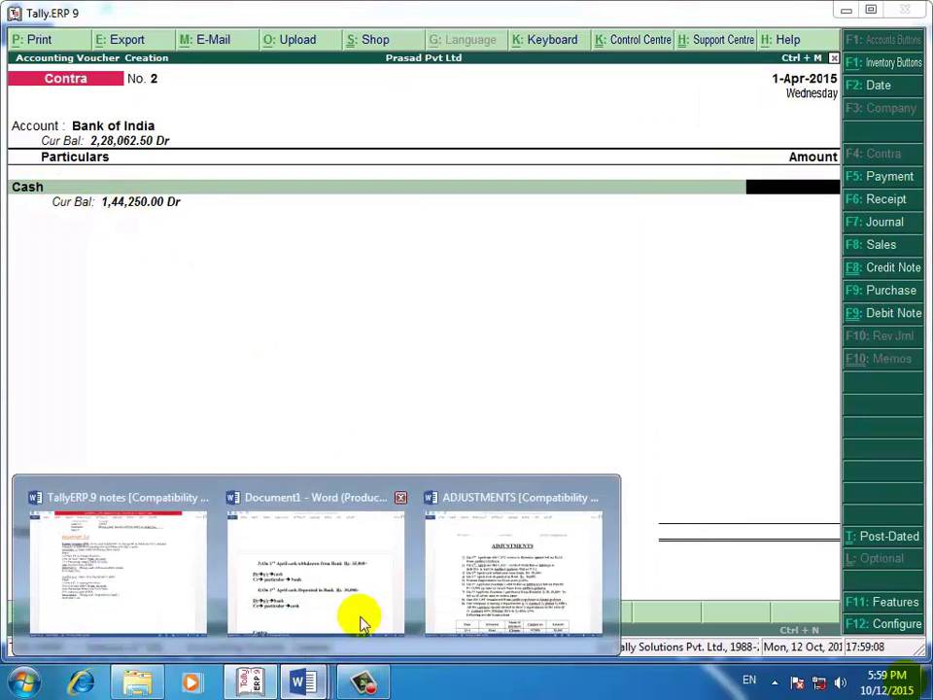
pyautogui.click(387, 535)
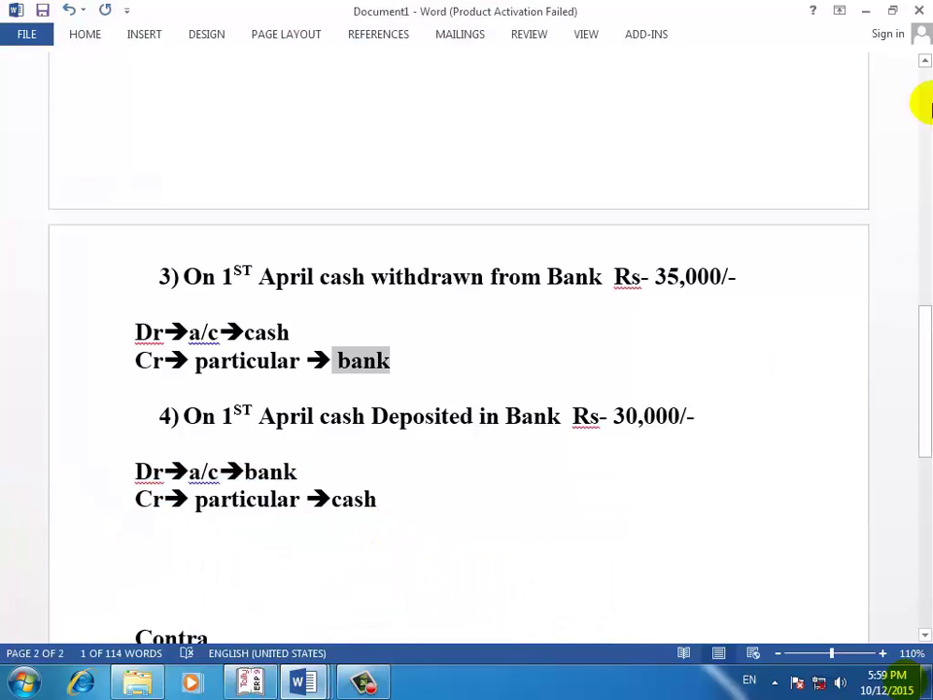
pyautogui.click(868, 13)
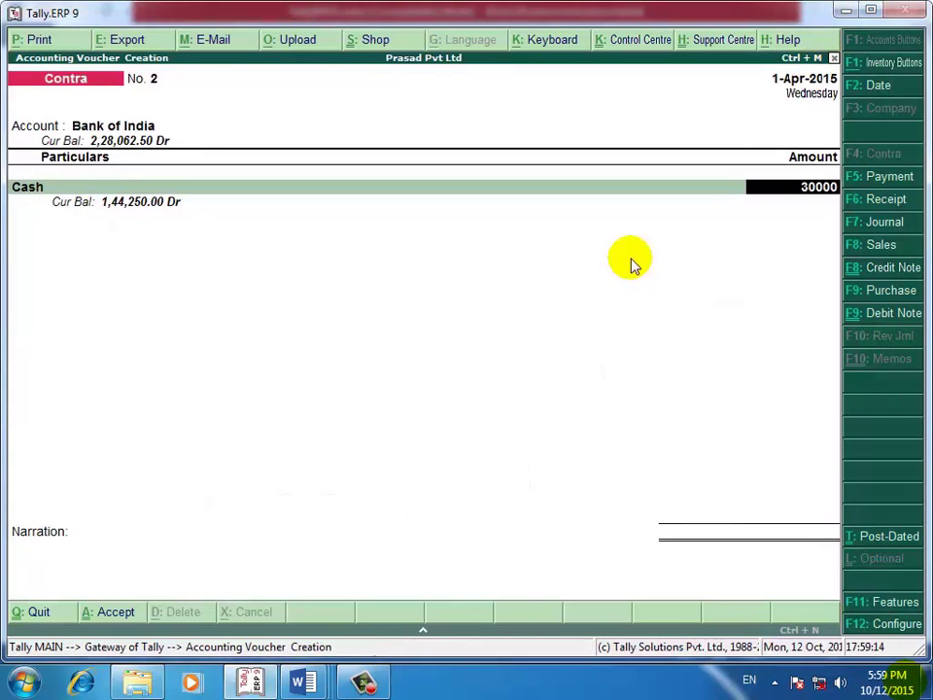
pyautogui.press('Return')
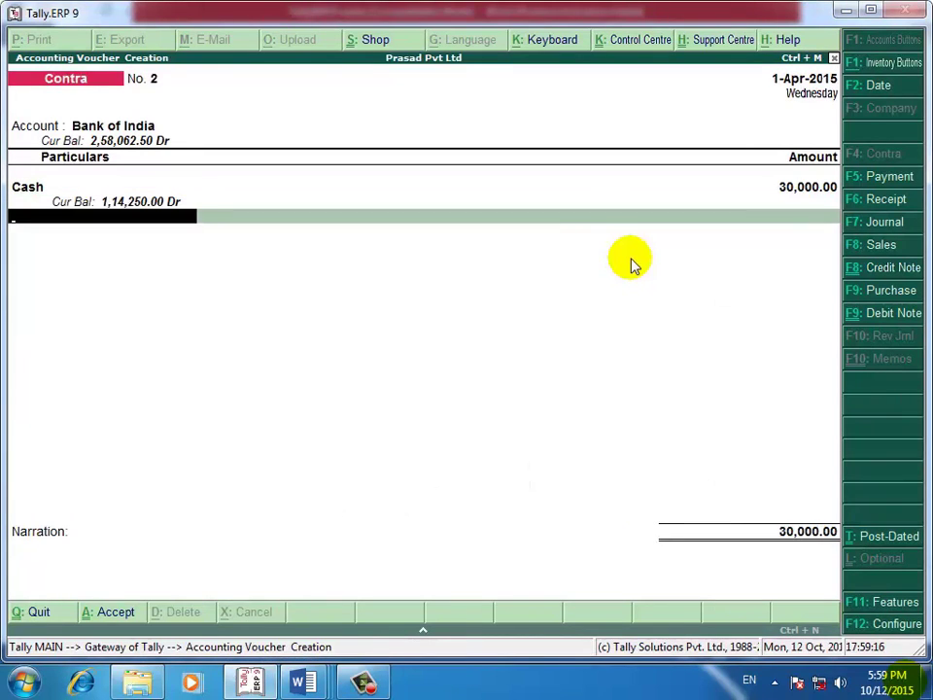
# Step: End the particulars list, keep the default Cheque/DD bank allocation, leave the narration empty, and save the deposit voucher
pyautogui.press('Return')
pyautogui.press('Return')
pyautogui.press('Return')
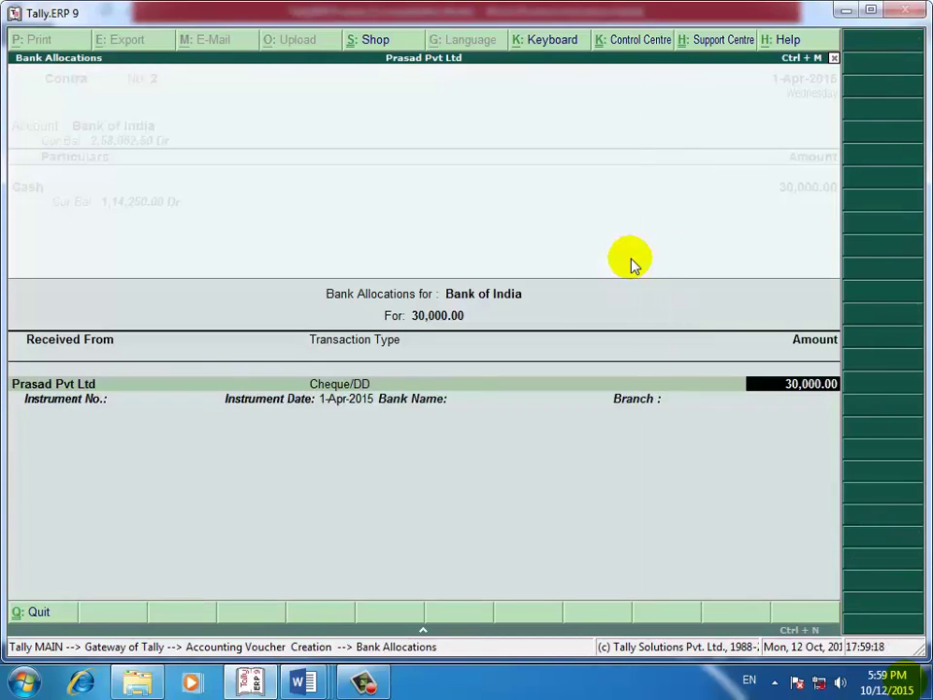
pyautogui.press('Return')
pyautogui.press('Return')
pyautogui.press('Return')
pyautogui.press('Return')
pyautogui.press('Return')
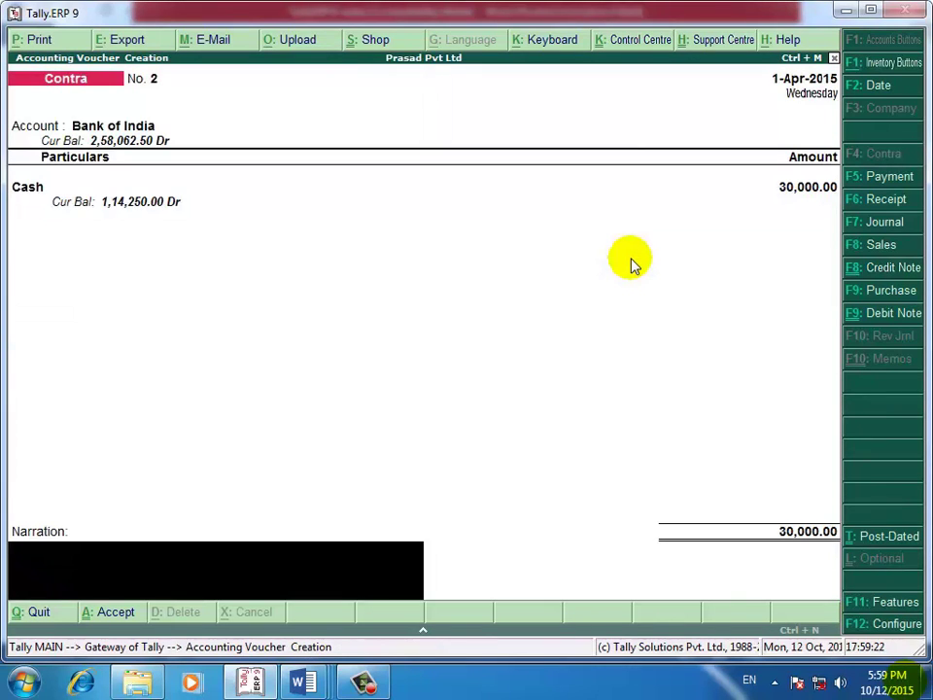
pyautogui.press('Return')
pyautogui.press('Return')
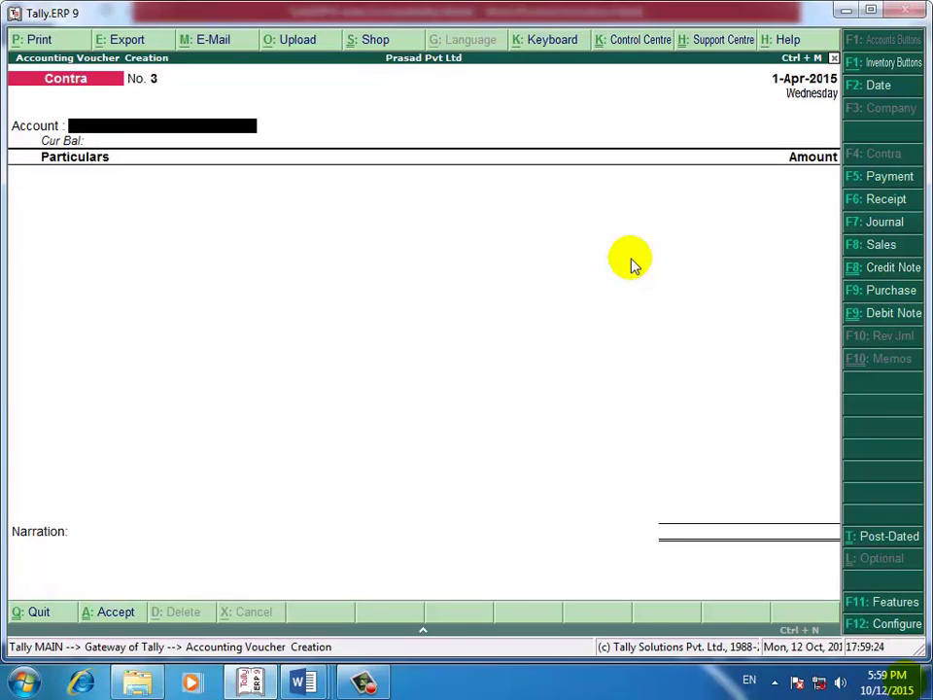
# Step: Switch to the Word document Document1 and delete two blank lines between transaction 4's entries and the word Contra
pyautogui.moveTo(303, 680)
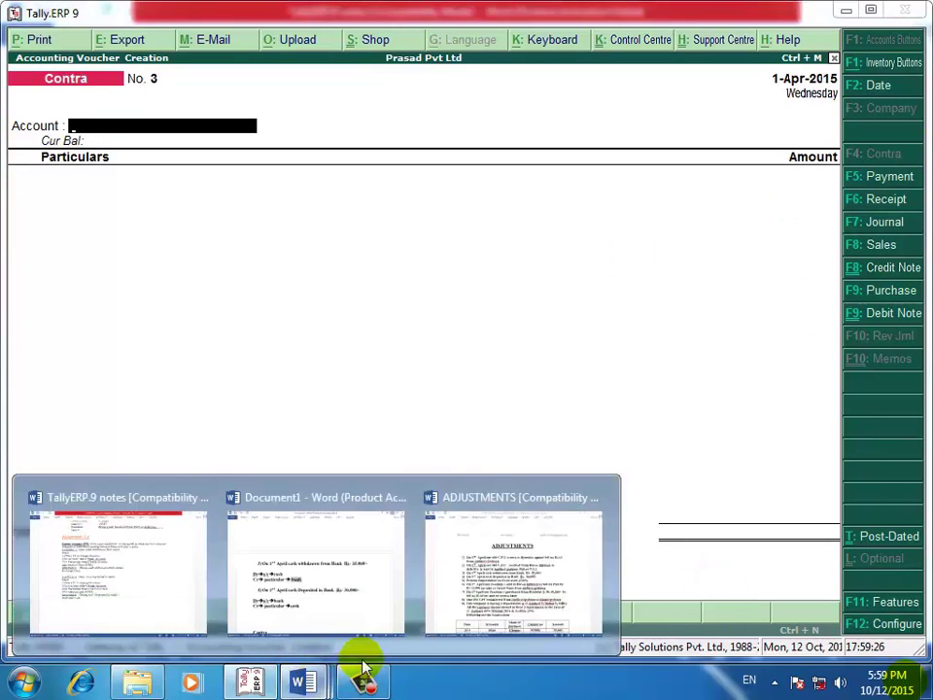
pyautogui.click(352, 584)
pyautogui.click(338, 307)
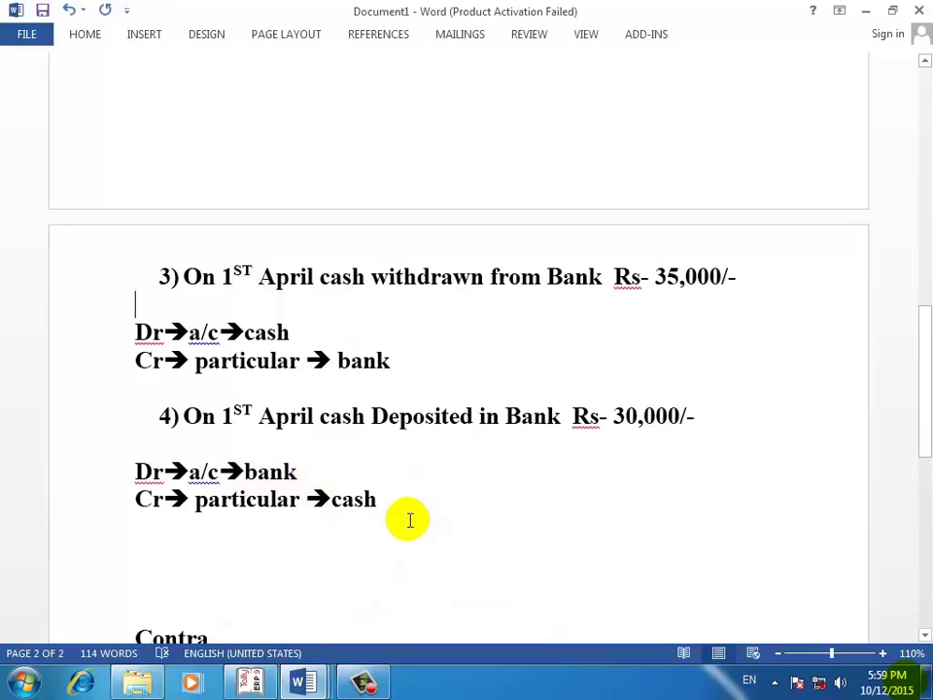
pyautogui.click(322, 545)
pyautogui.press('Delete')
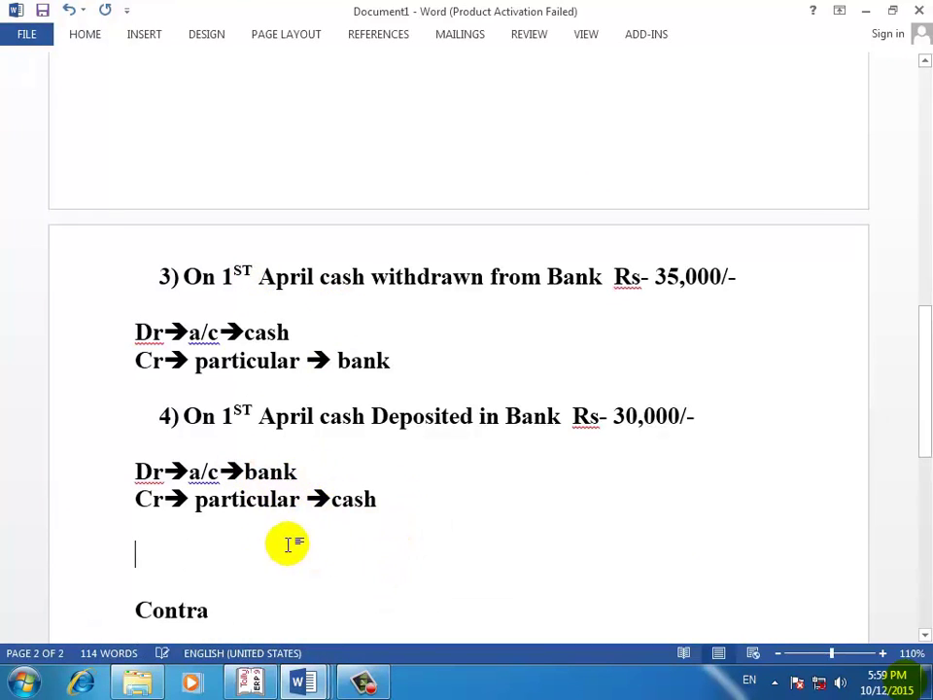
pyautogui.press('Delete')
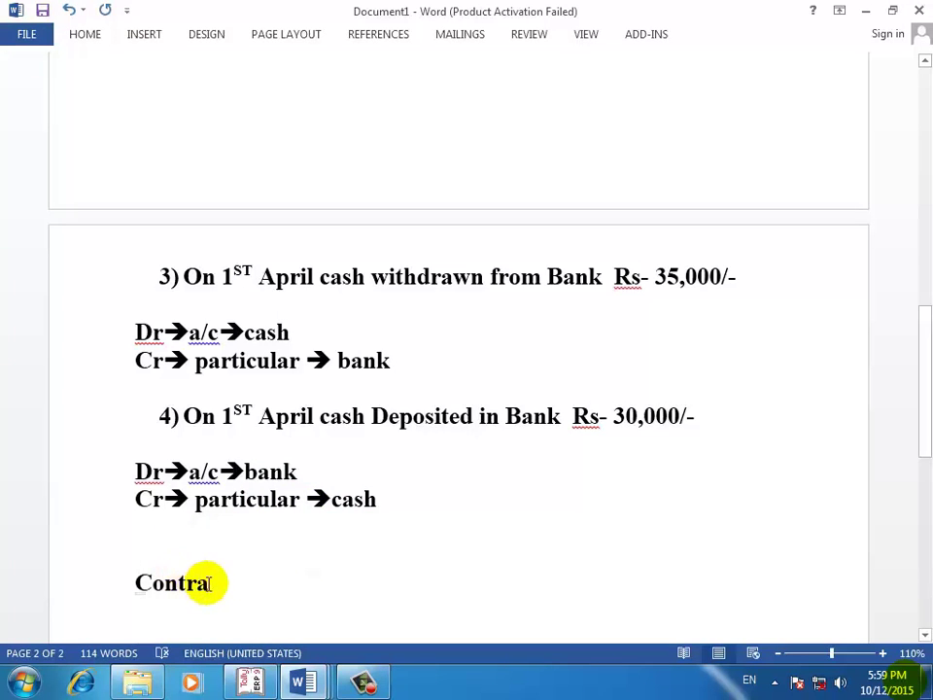
# Step: Review the word Contra and the debit account and credit particular entries written for the cash withdrawal in transaction 3
pyautogui.moveTo(206, 583); pyautogui.dragTo(118, 581)
pyautogui.click(327, 332)
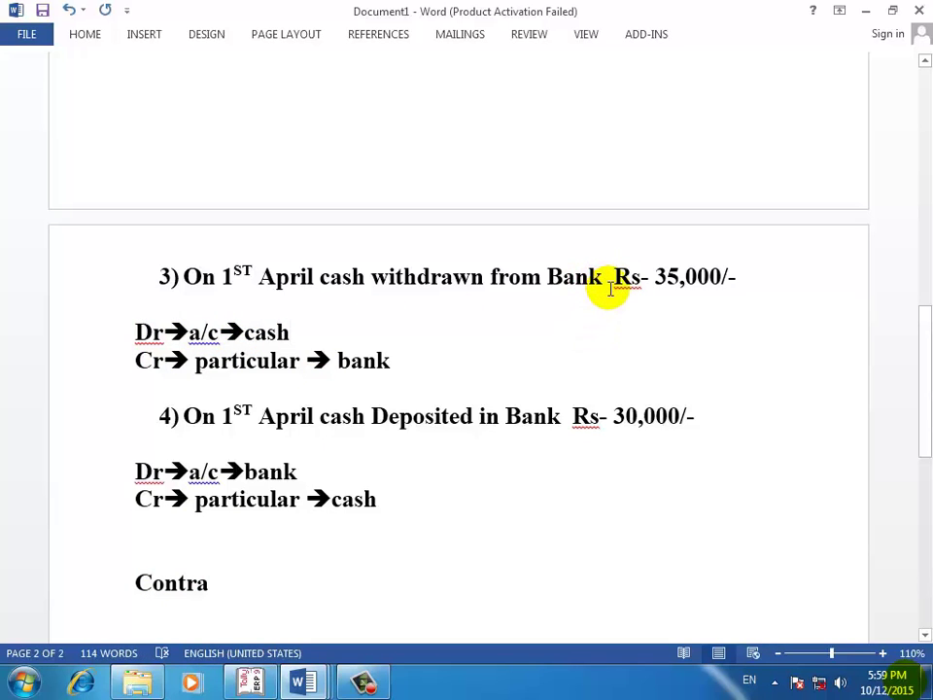
pyautogui.doubleClick(206, 332)
pyautogui.click(297, 360)
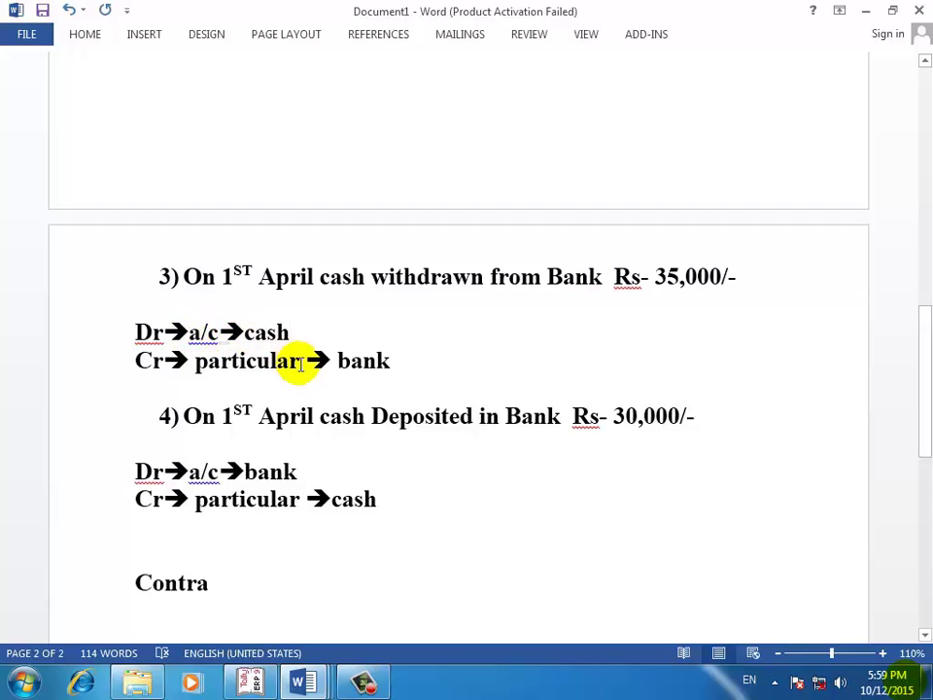
pyautogui.click(307, 383)
pyautogui.moveTo(197, 360); pyautogui.dragTo(277, 361)
pyautogui.click(382, 360)
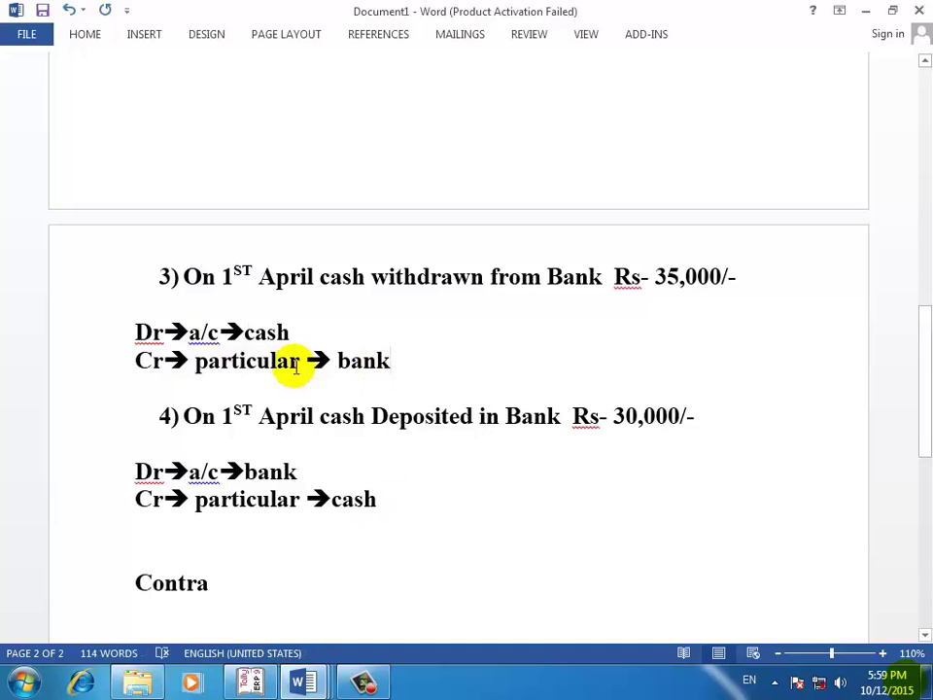